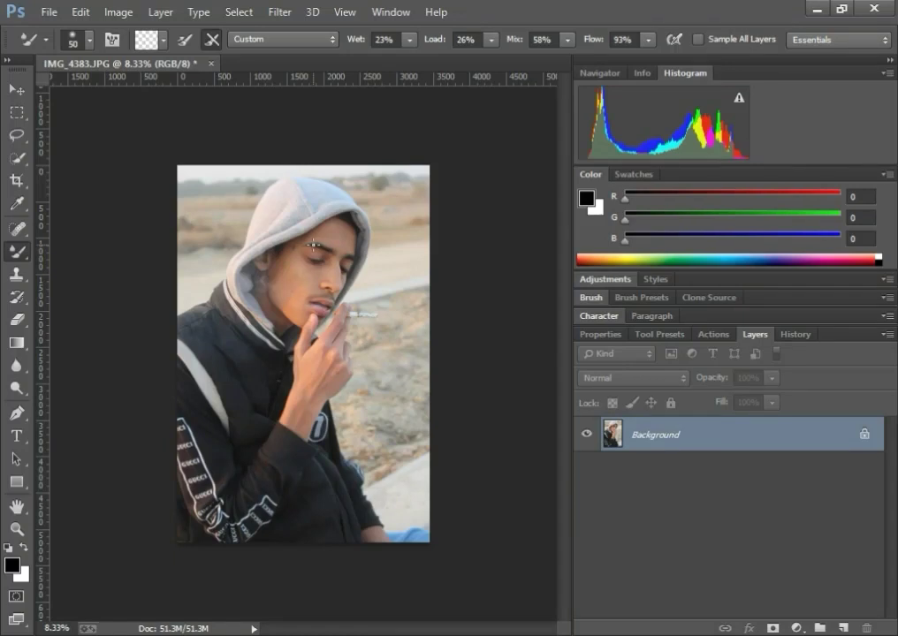
Select the Mixer Brush at 103 px and 0% hardness, zoomed to 33.33%
right_click(19, 258)
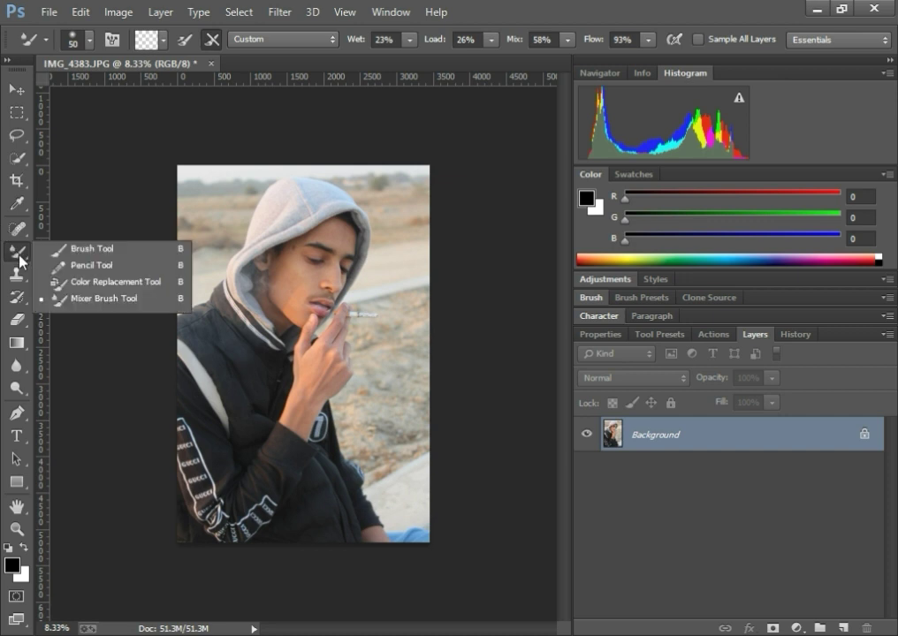
left_click(71, 300)
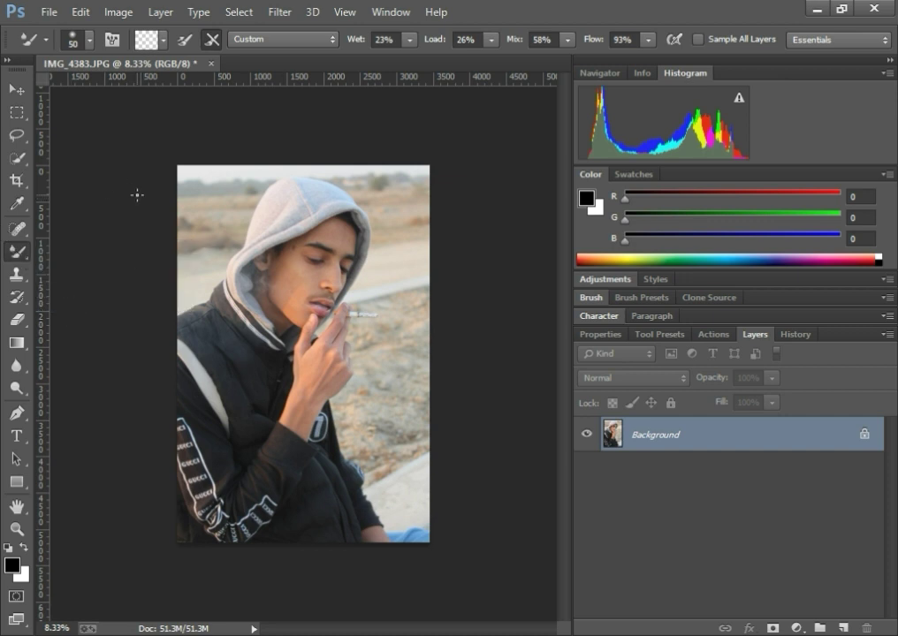
right_click(228, 337)
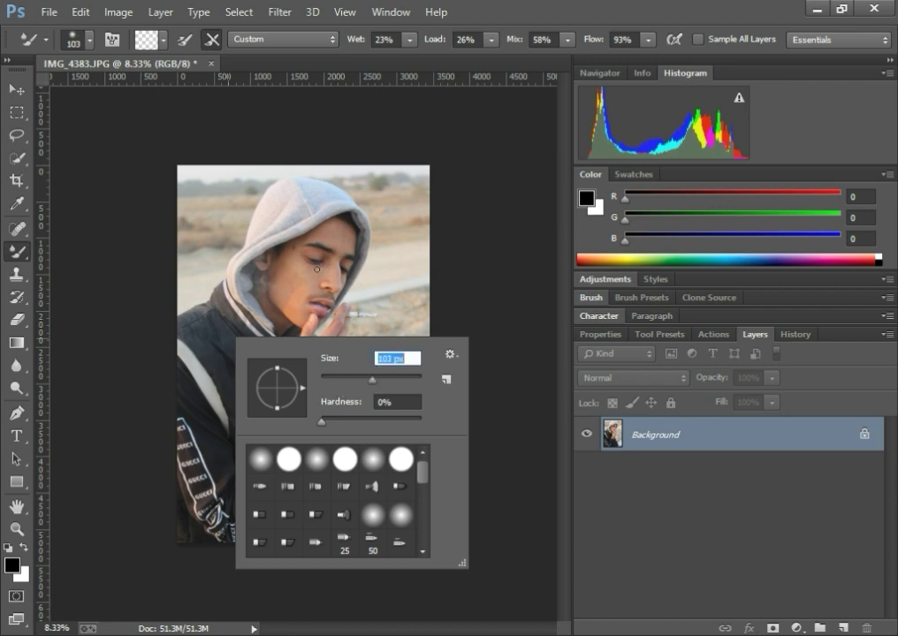
key("Return")
key("ctrl+plus")
key("ctrl+plus")
key("ctrl+plus")
key("ctrl+plus")
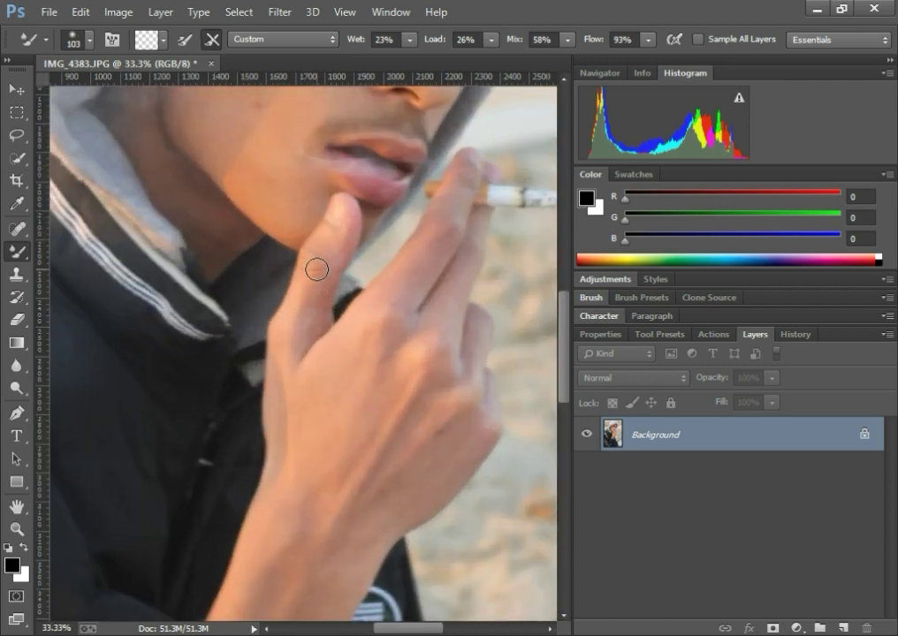
Blend the wrist skin with the mixer brush, resizing it between 90 and 200 px
scroll(319, 272, "down", 3)
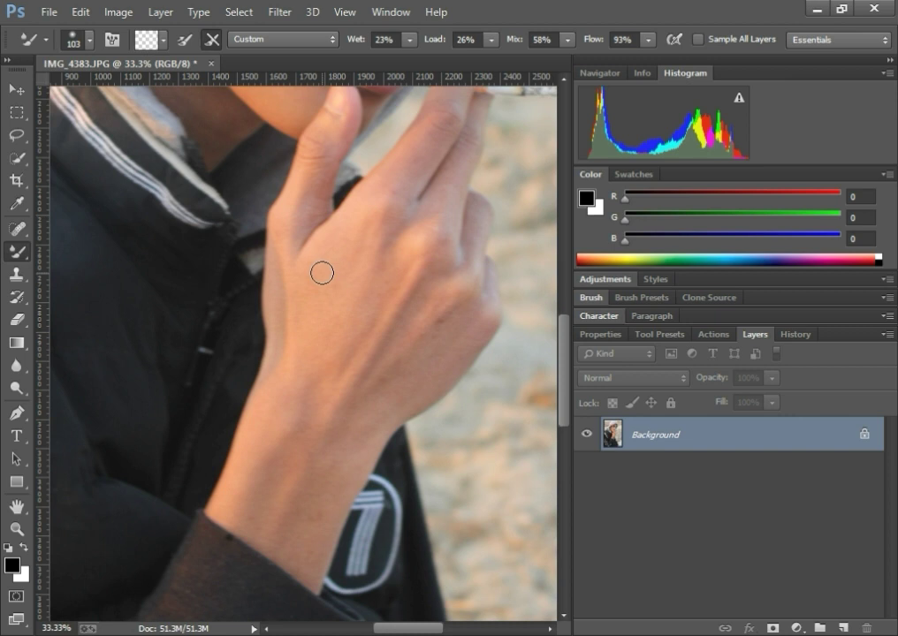
key("bracketright")
key("bracketright")
key("bracketright")
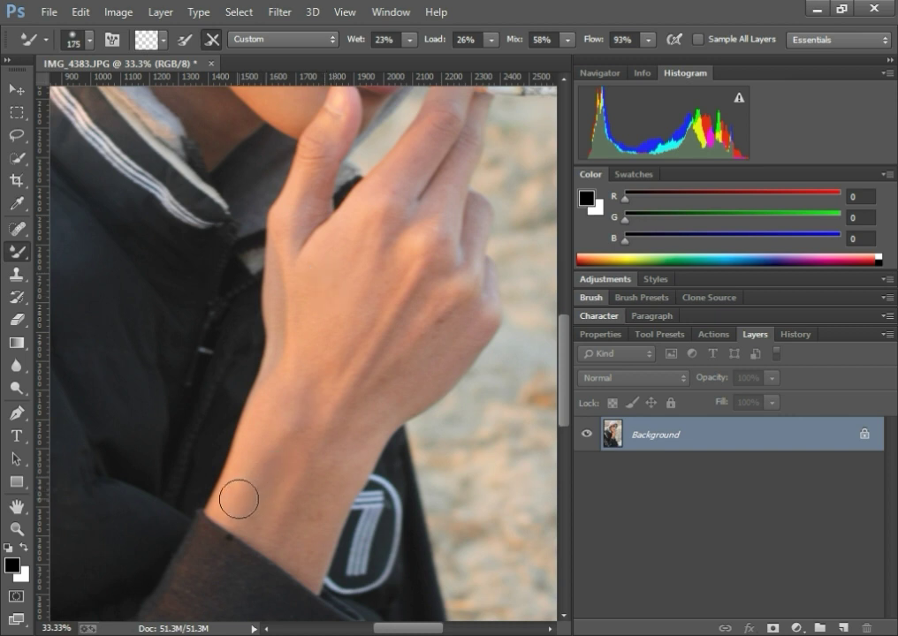
left_click_drag(248, 504, 329, 476)
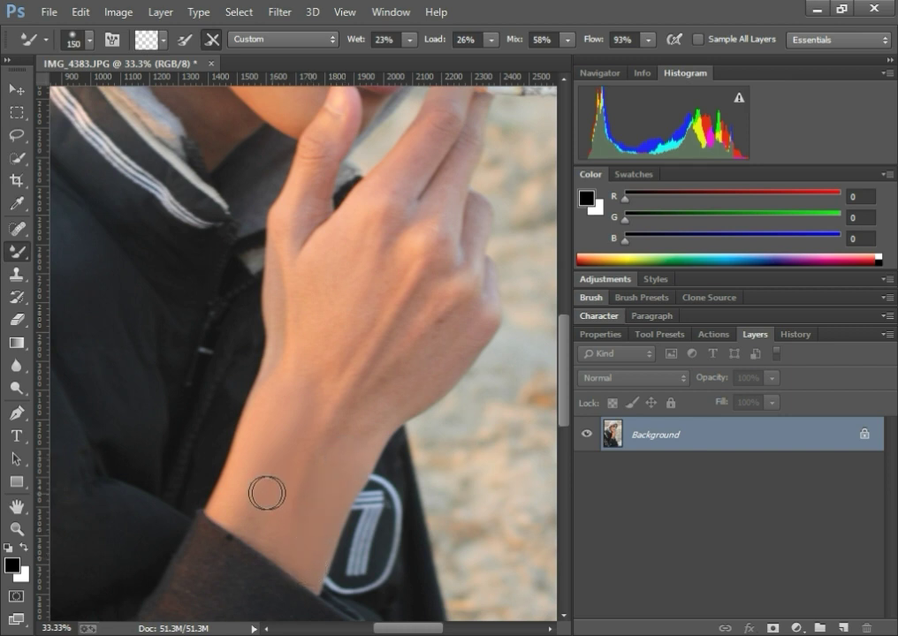
key("bracketleft")
key("bracketleft")
scroll(285, 387, "up", 2)
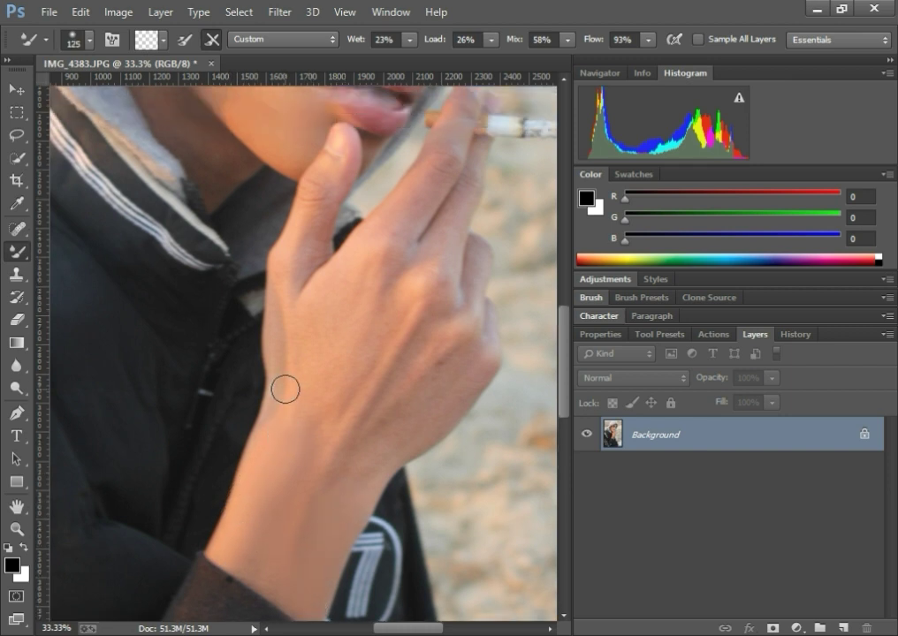
key("bracketleft")
key("bracketleft")
key("bracketright")
key("bracketright")
key("bracketright")
key("bracketright")
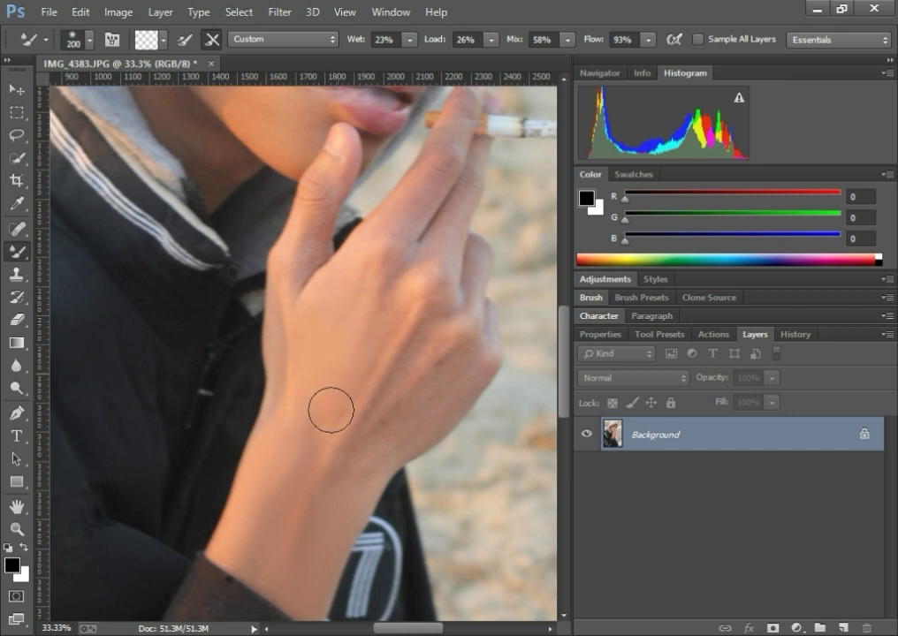
key("bracketright")
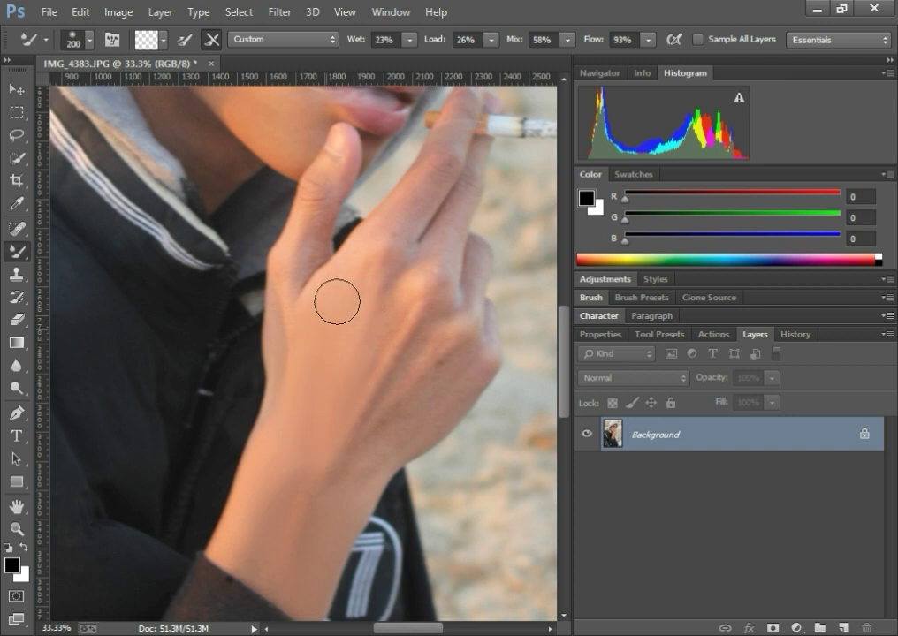
Continue smoothing the hand skin, working the brush down from 150 to 90 px
key("bracketleft")
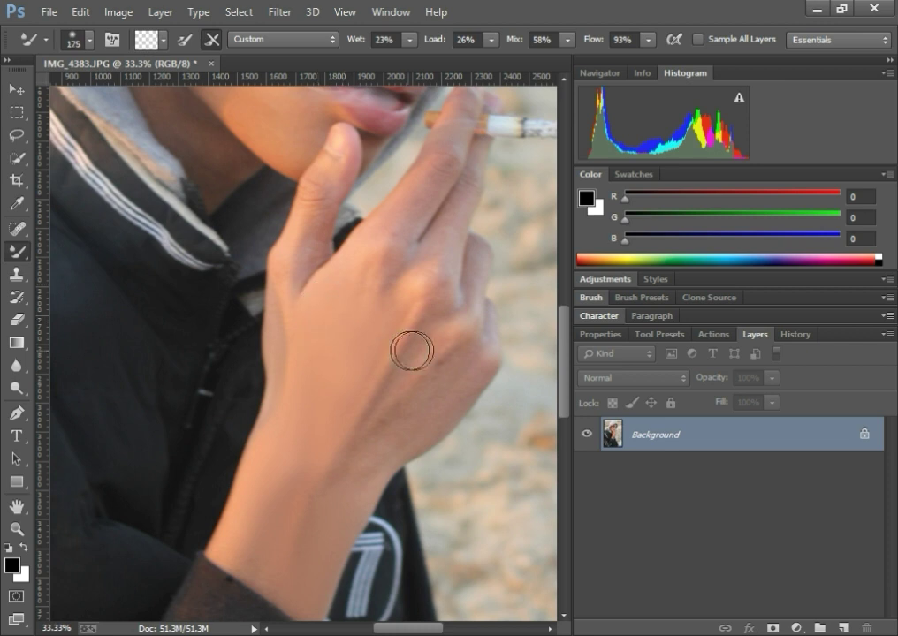
key("bracketleft")
key("bracketleft")
key("bracketleft")
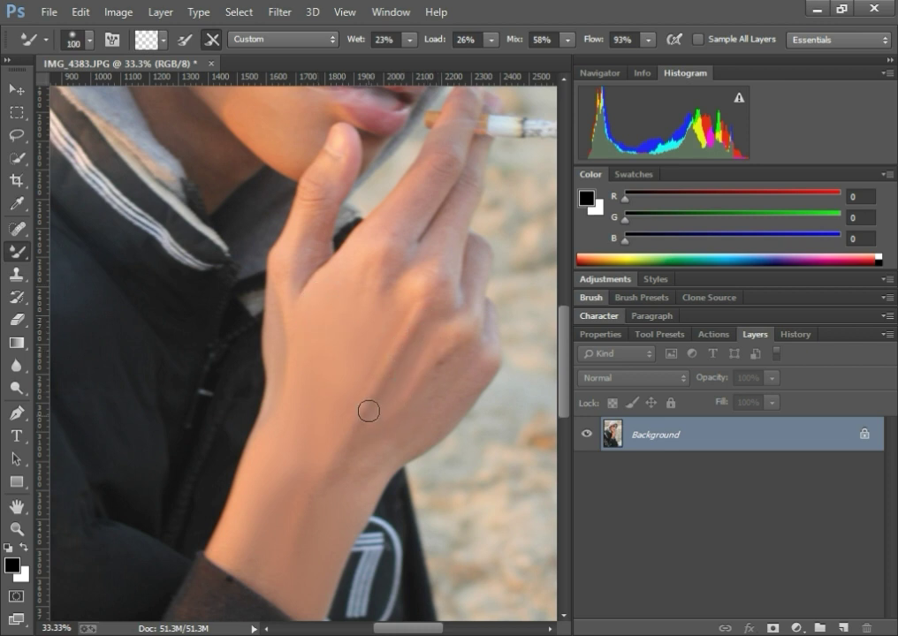
key("bracketright")
key("bracketright")
key("bracketleft")
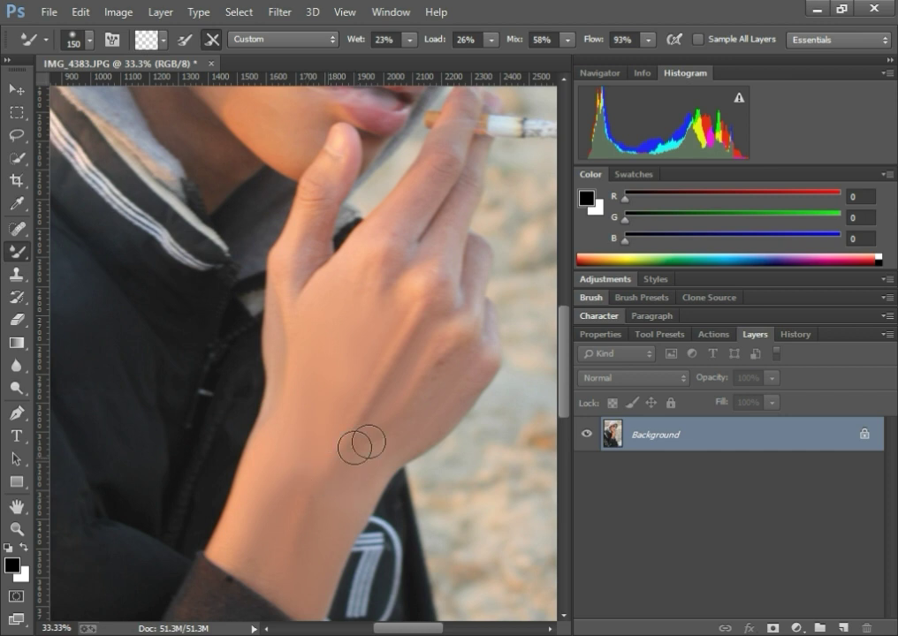
key("bracketleft")
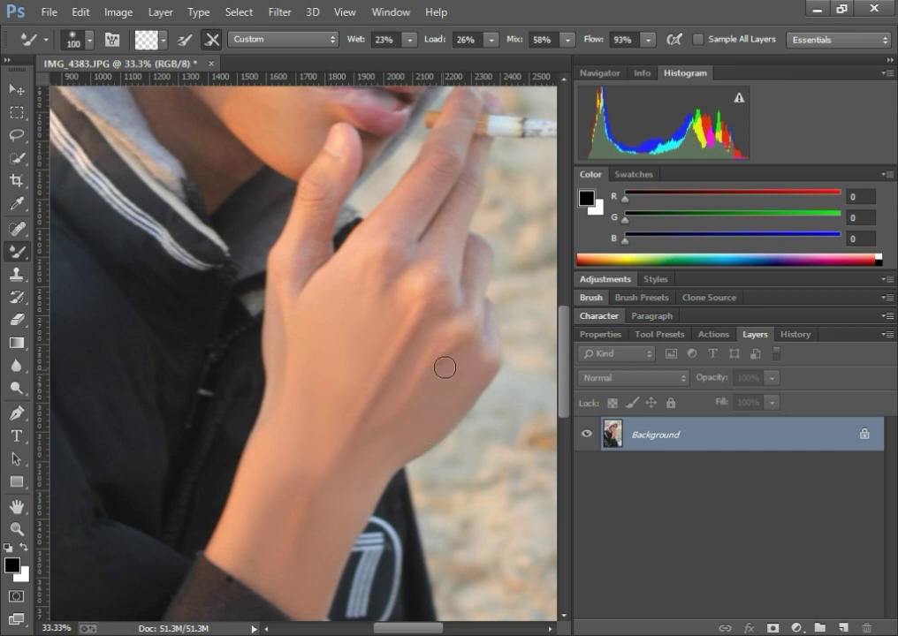
scroll(376, 379, "up", 5)
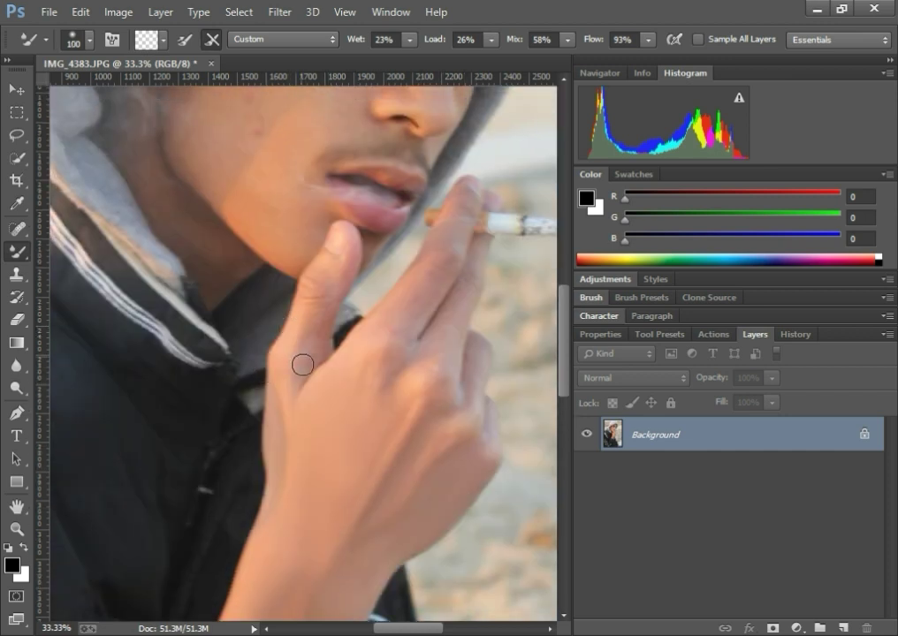
key("bracketleft")
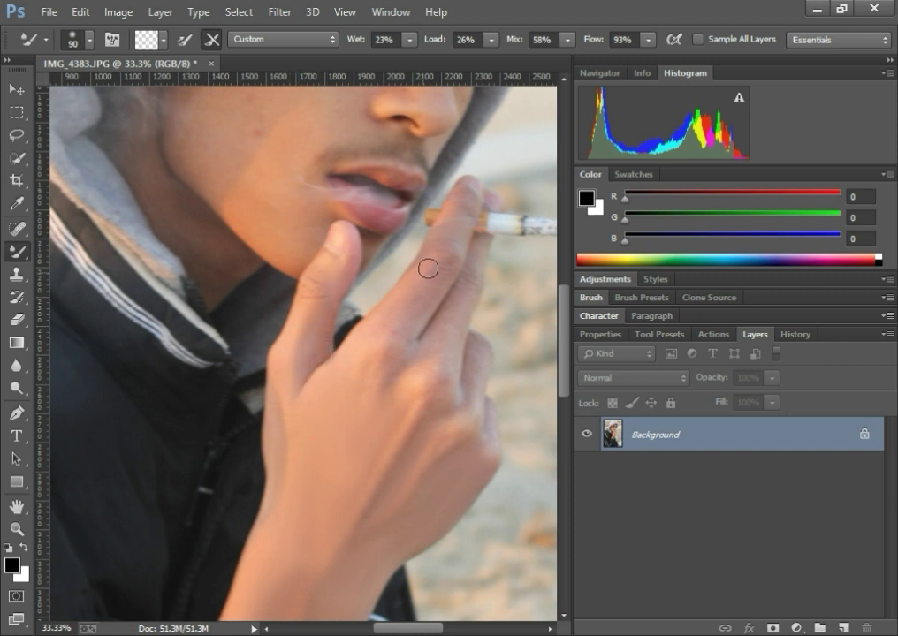
key("bracketright")
key("bracketright")
key("bracketleft")
key("bracketleft")
Smooth the cheek and jaw skin under the hood with an 80–100 px mixer brush
scroll(158, 239, "up", 1)
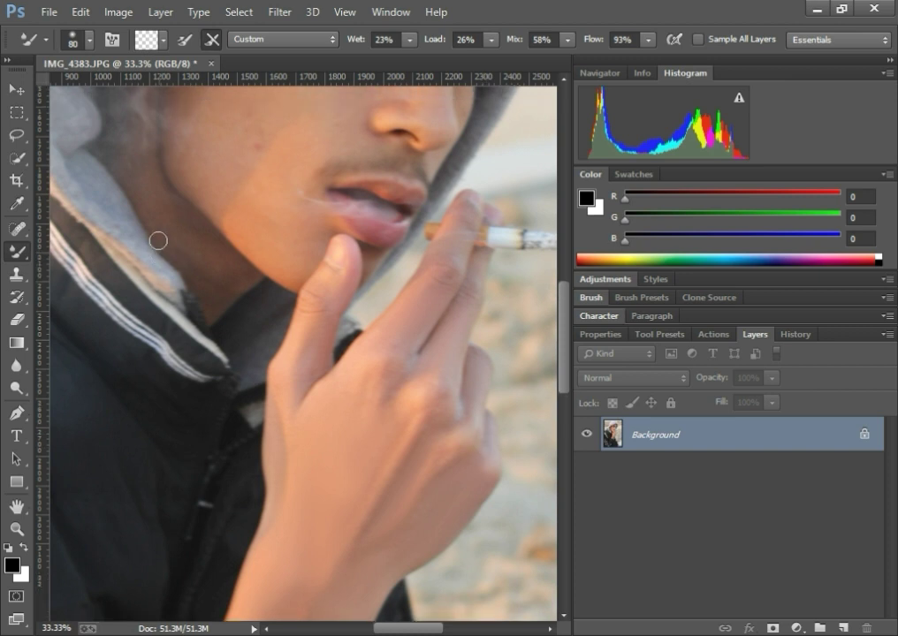
scroll(165, 236, "up", 4)
scroll(168, 236, "up", 2)
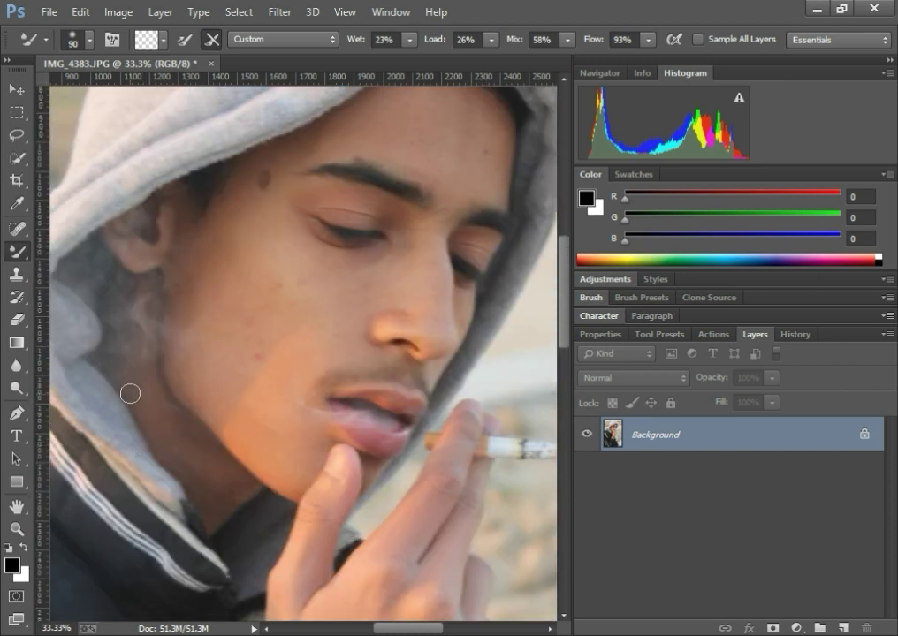
key("bracketright")
key("bracketleft")
key("bracketleft")
key("bracketleft")
key("bracketleft")
key("bracketright")
key("bracketright")
key("bracketright")
scroll(202, 315, "up", 3)
scroll(224, 327, "up", 1)
scroll(463, 242, "up", 3)
key("bracketright")
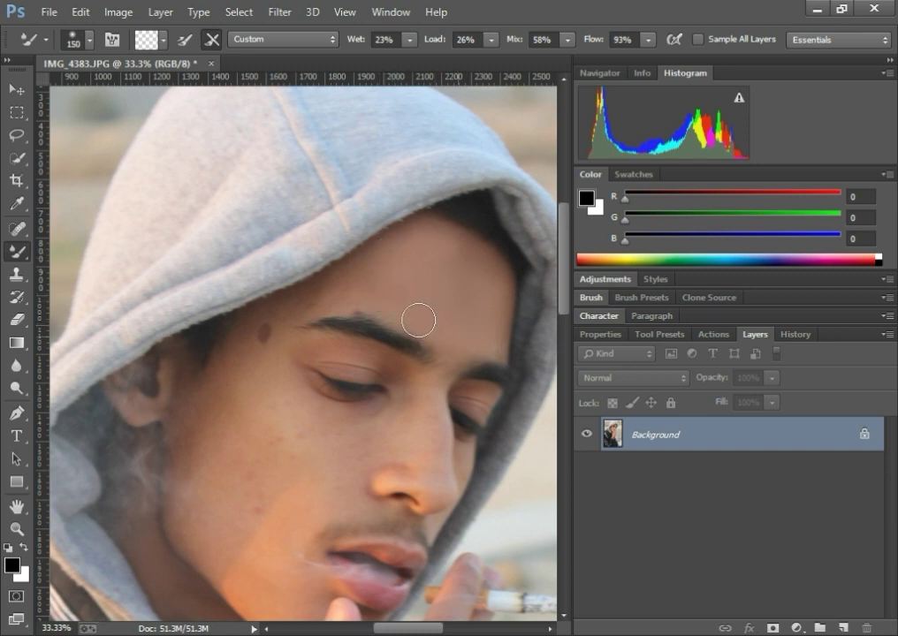
Blend away the dark mole beside the eyebrow with a 100 px mixer brush stroke
key("bracketright")
key("bracketleft")
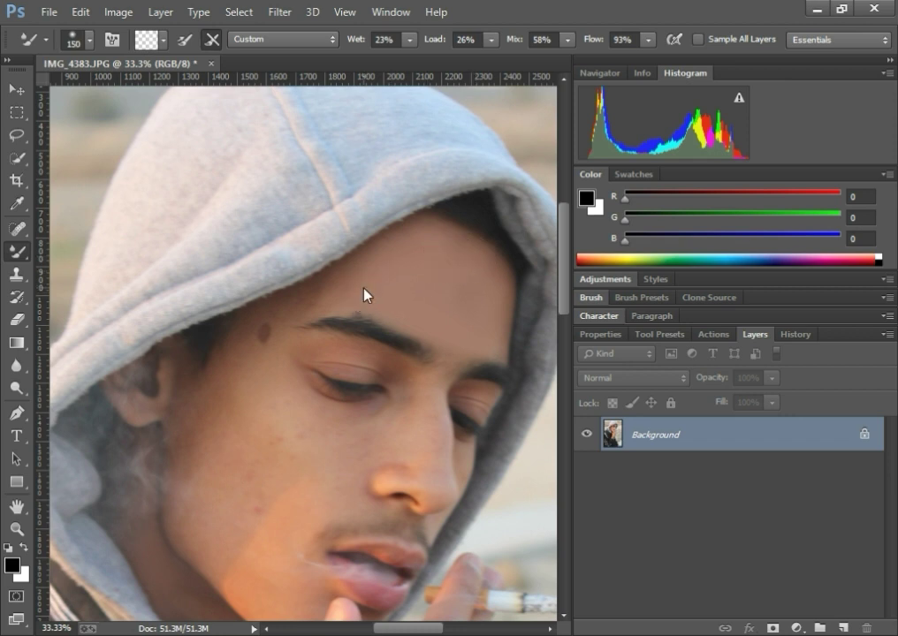
key("bracketleft")
key("bracketleft")
key("bracketright")
key("bracketright")
key("bracketleft")
key("bracketleft")
key("bracketleft")
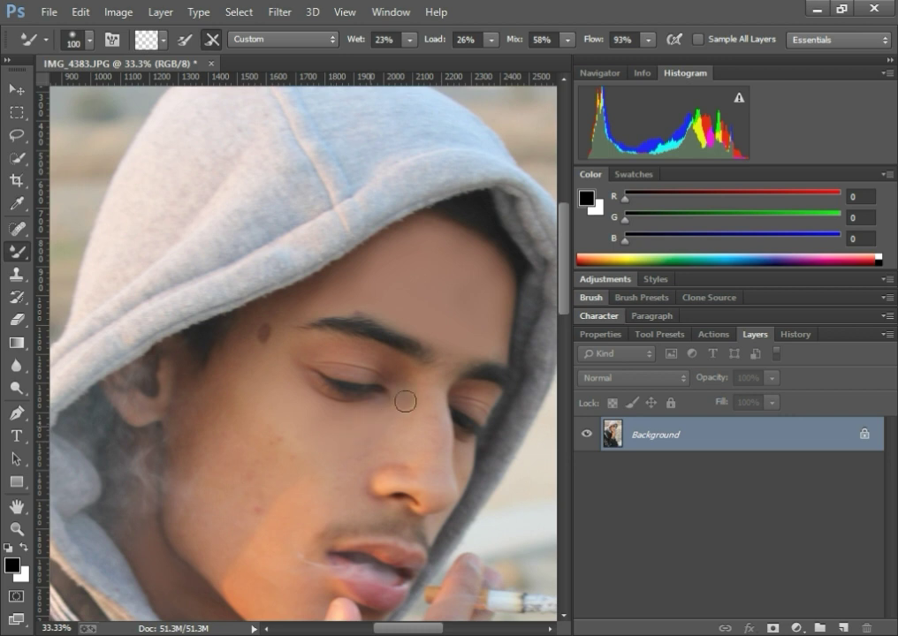
key("bracketright")
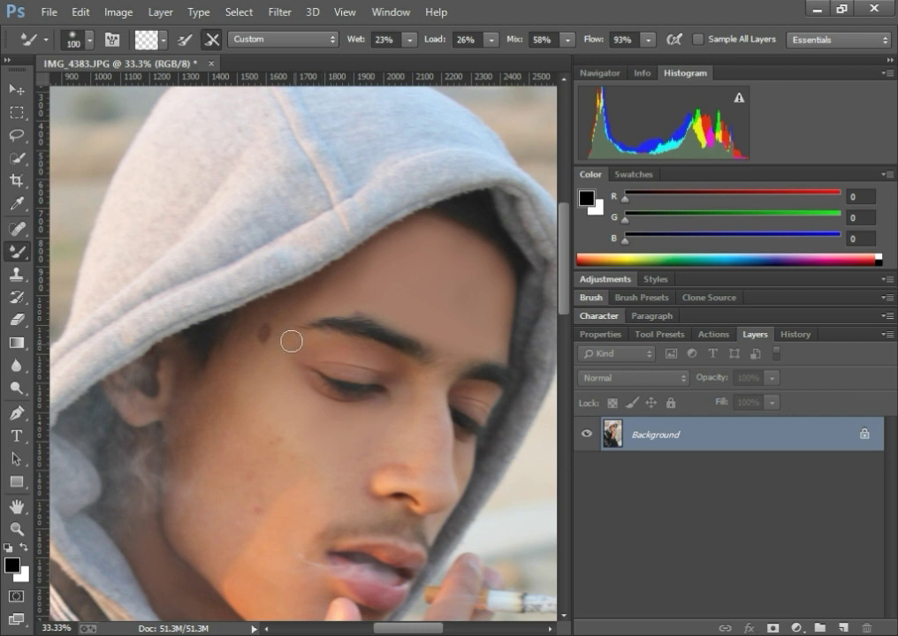
left_click_drag(271, 328, 265, 354)
Move down to the cheek below the eye, sizing the mixer brush between 90 and 150 px
key("bracketright")
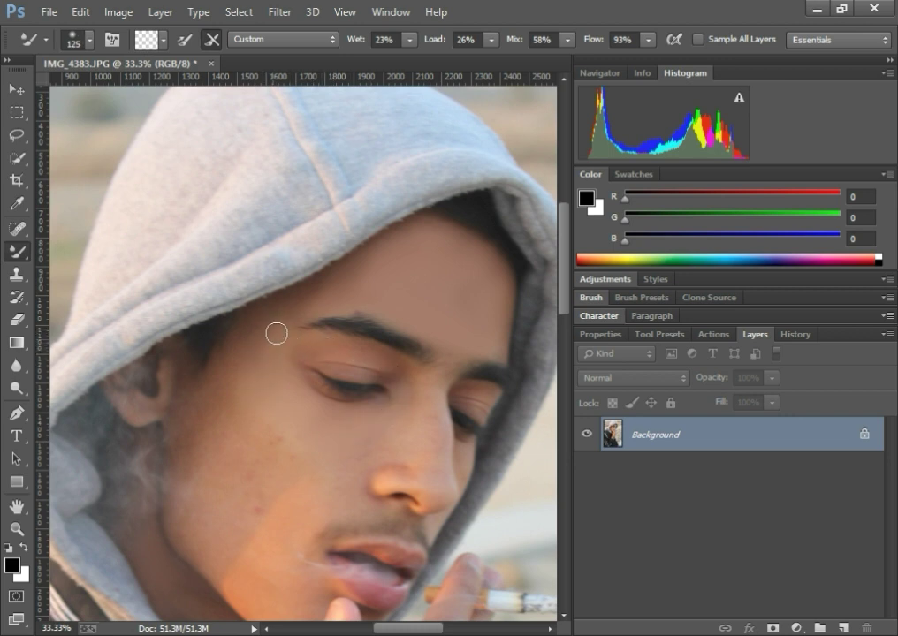
key("bracketleft")
key("bracketleft")
scroll(442, 367, "down", 1)
scroll(445, 333, "down", 1)
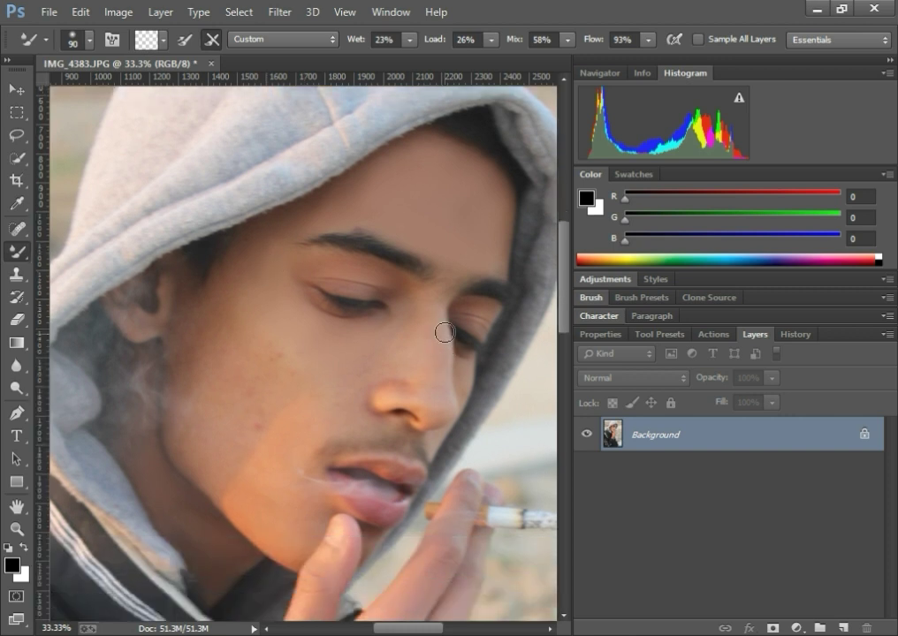
key("bracketright")
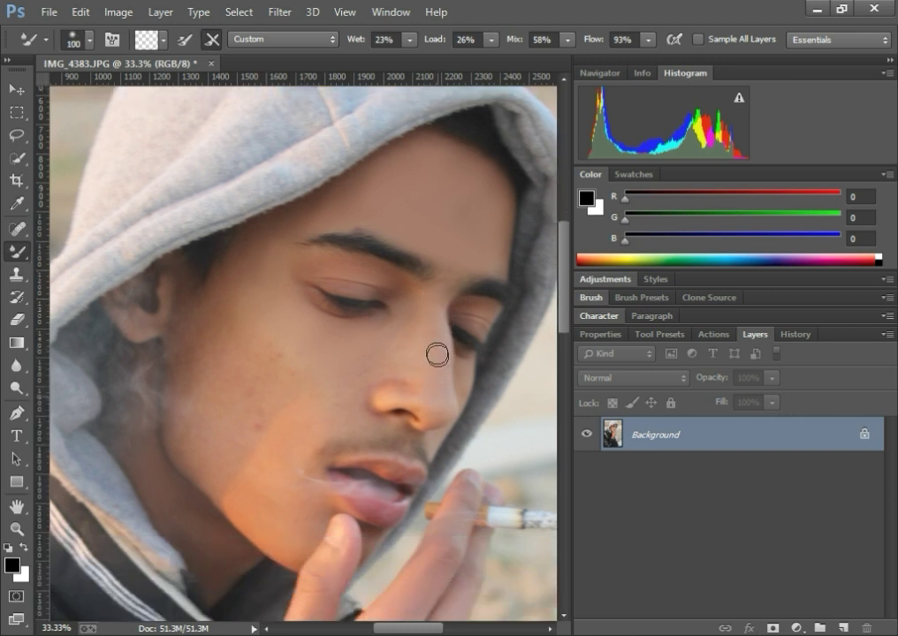
key("bracketright")
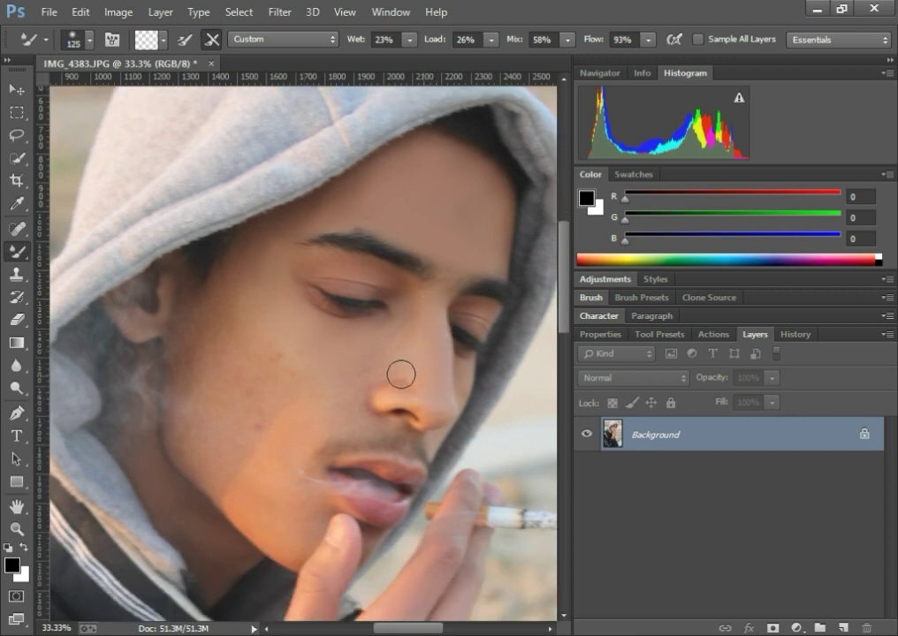
key("bracketright")
key("bracketleft")
key("bracketleft")
key("bracketleft")
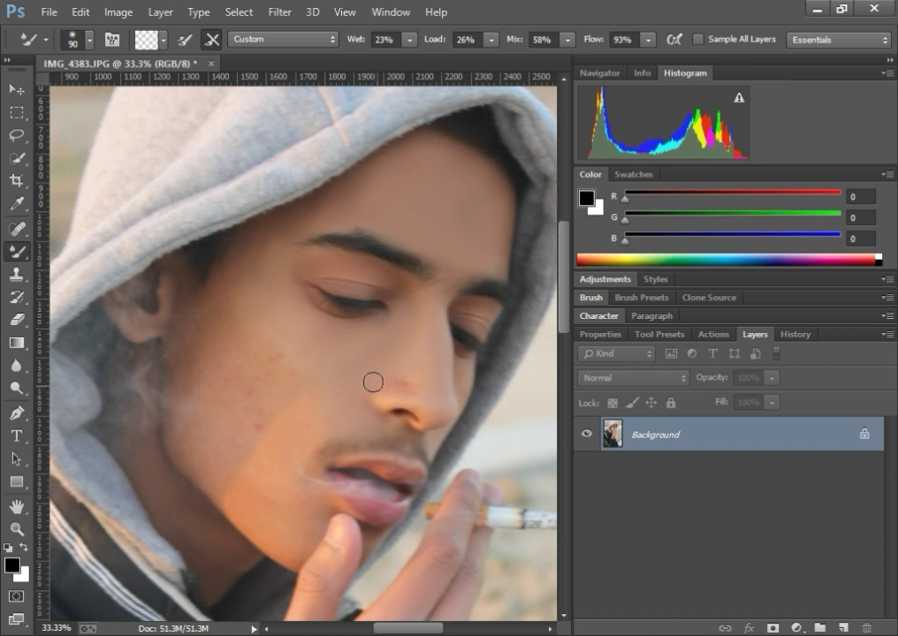
key("bracketright")
key("bracketright")
key("bracketright")
key("bracketleft")
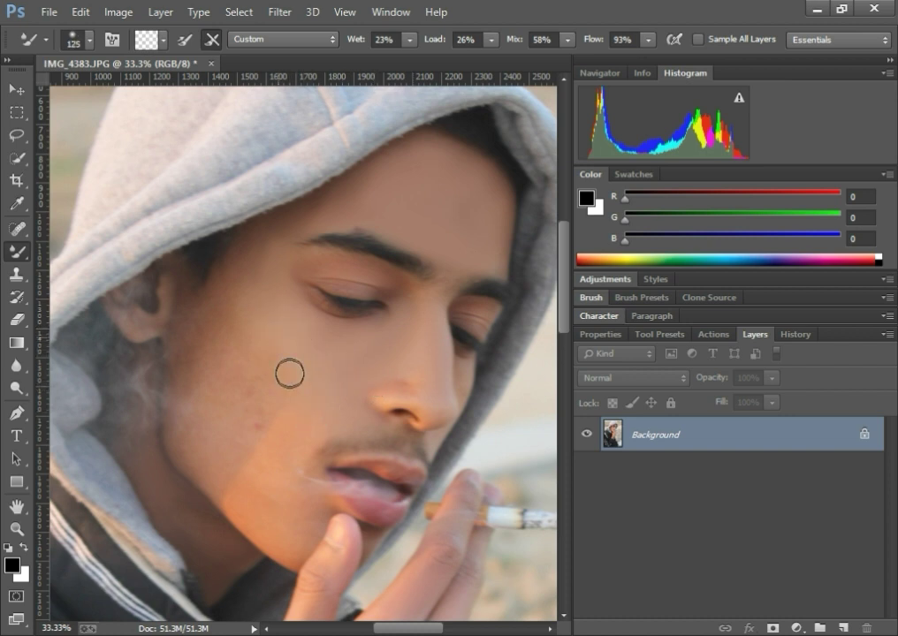
scroll(284, 424, "down", 1)
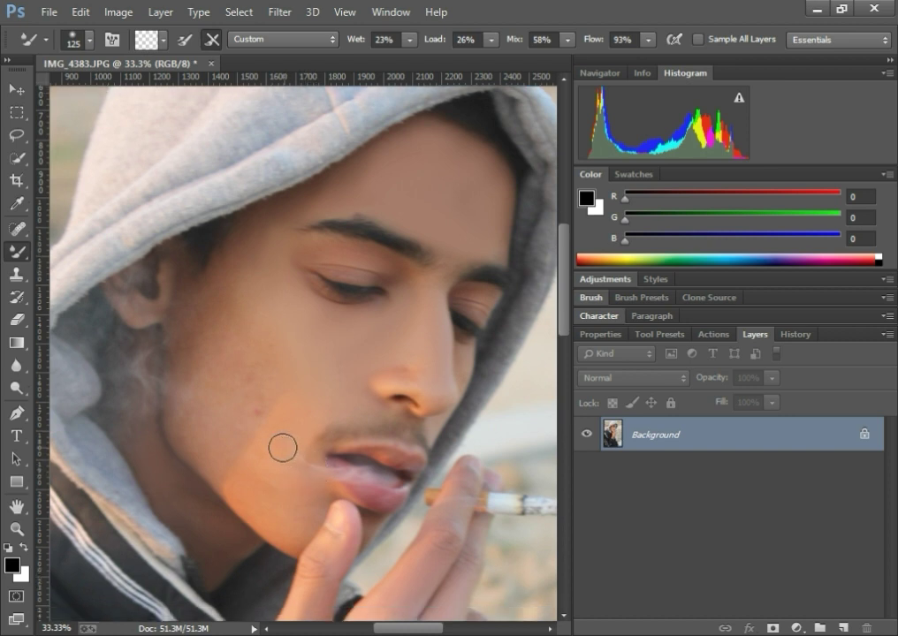
Smooth the cheek and chin skin left of the mouth with 100–175 px strokes
key("bracketright")
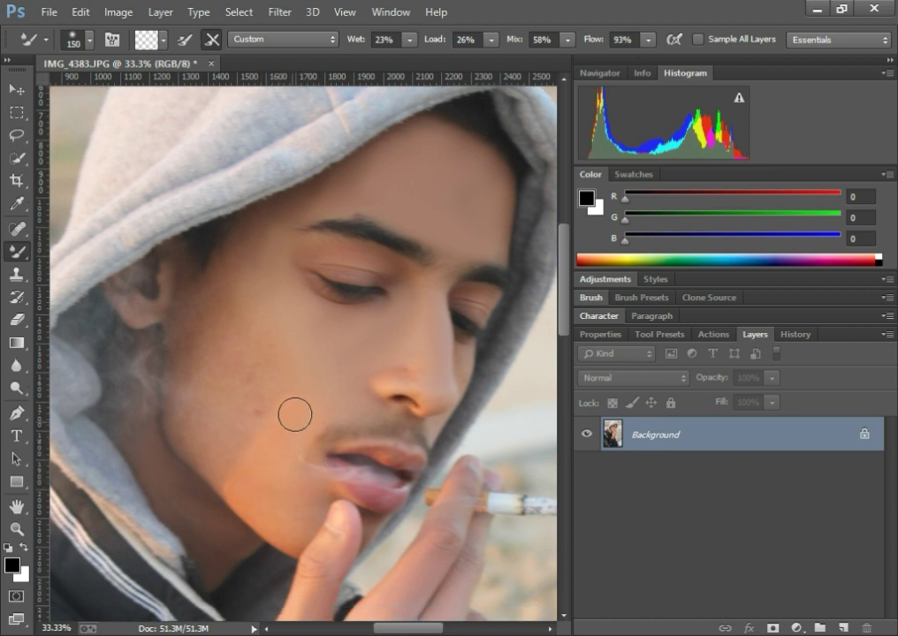
mouse_move(295, 414)
left_mouse_down()
mouse_move(269, 493)
mouse_move(297, 515)
mouse_move(298, 486)
left_mouse_up()
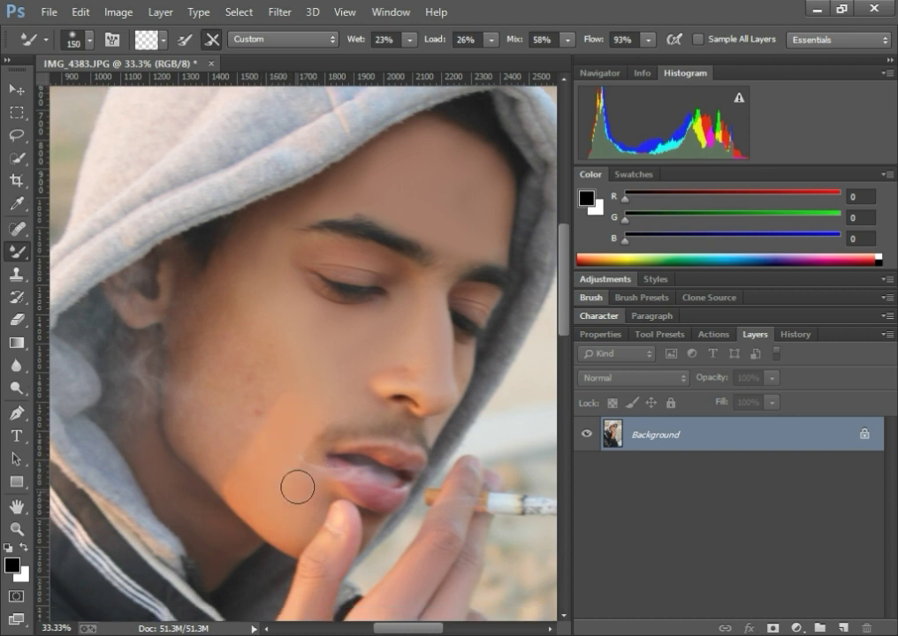
key("bracketleft")
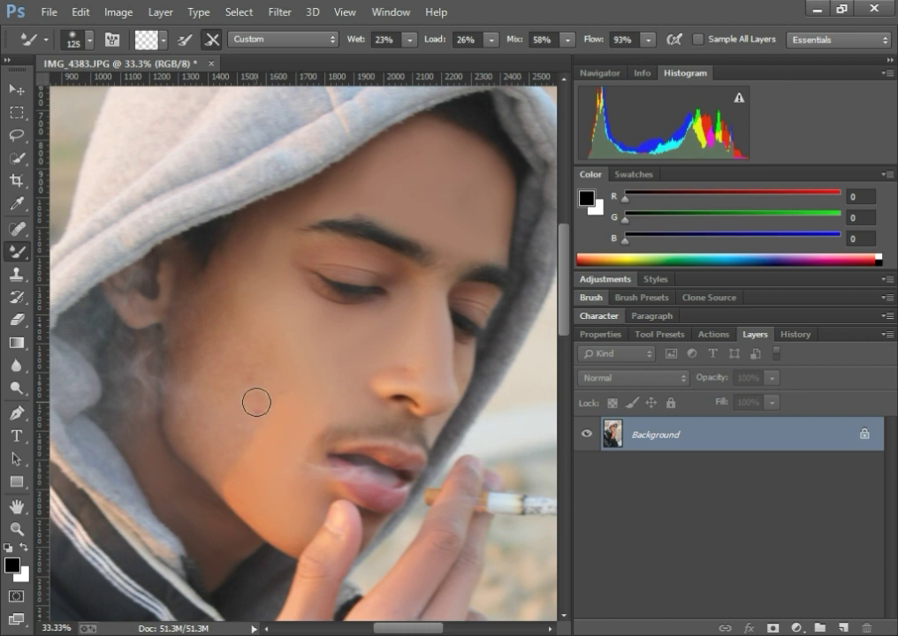
key("bracketright")
key("bracketright")
key("bracketleft")
key("bracketleft")
key("bracketleft")
key("bracketright")
key("bracketleft")
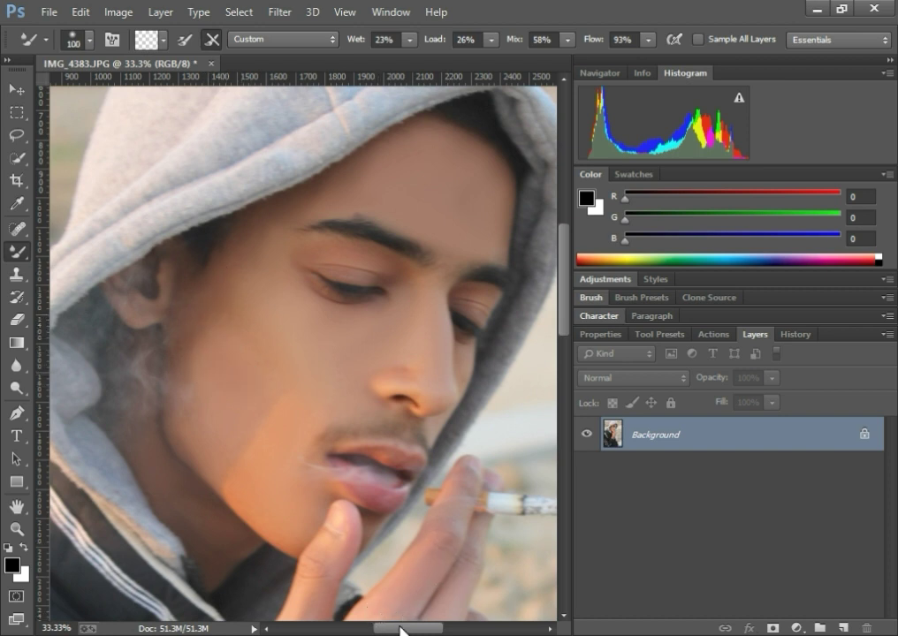
left_click_drag(401, 628, 416, 628)
key("bracketleft")
key("bracketleft")
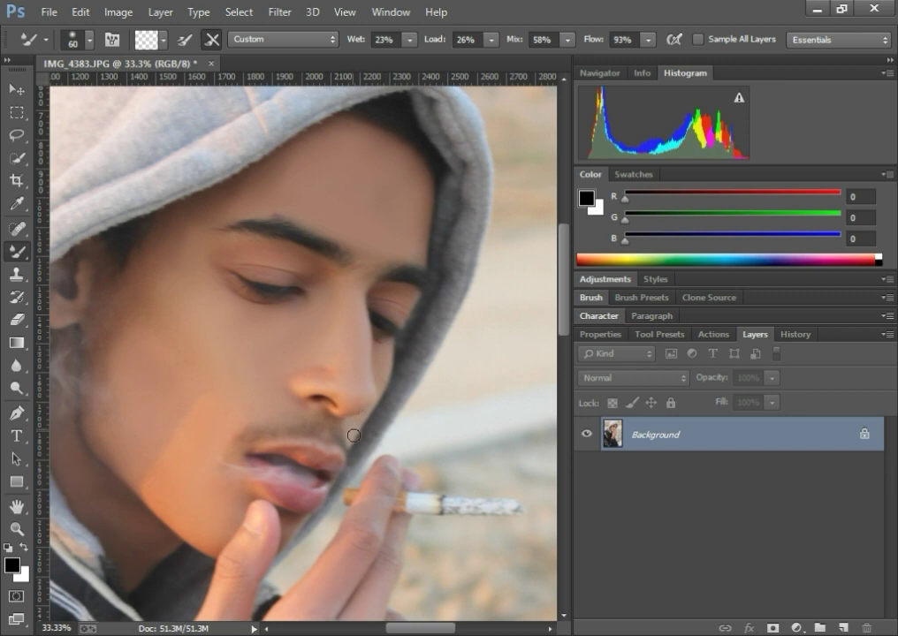
scroll(373, 342, "up", 2)
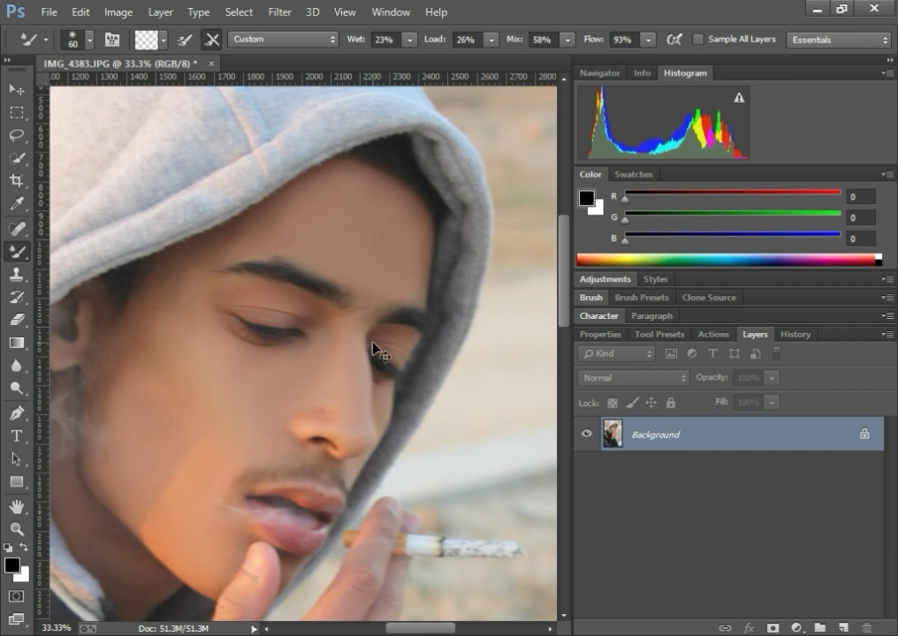
scroll(379, 352, "down", 1)
scroll(378, 351, "down", 2)
scroll(373, 347, "down", 1)
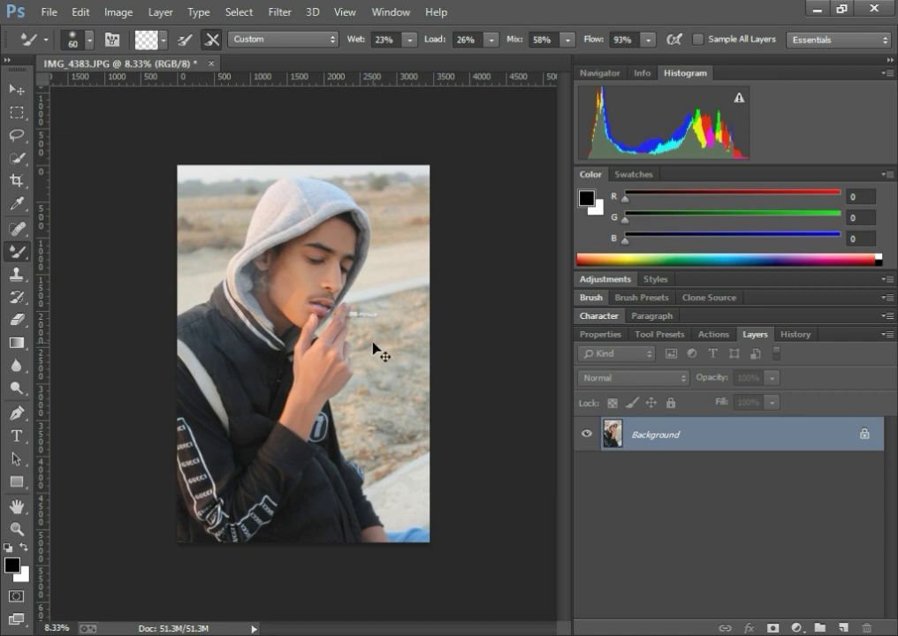
View the whole photo and switch to the standard 250 px Brush tool
scroll(373, 343, "up", 2)
scroll(364, 358, "down", 3)
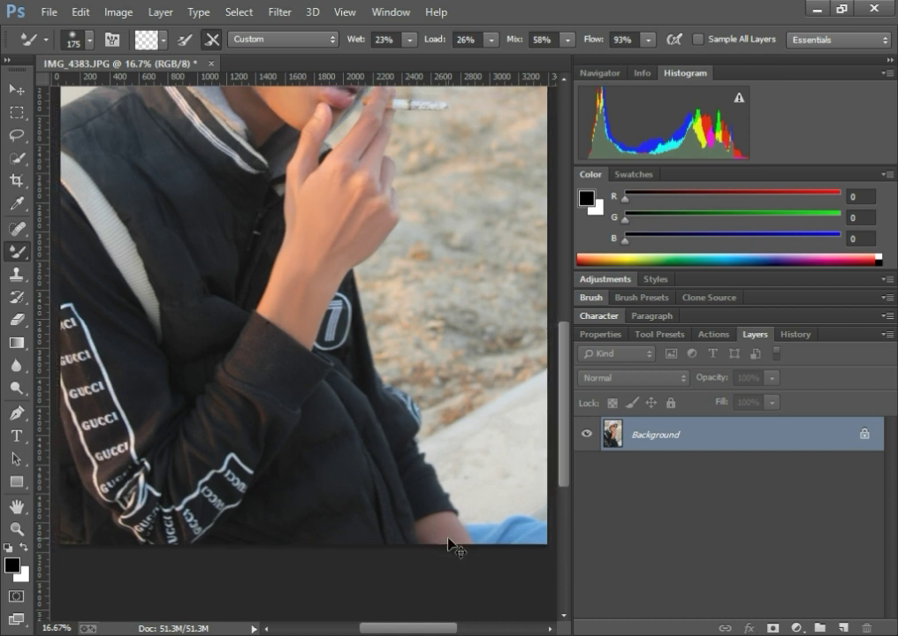
key("ctrl+minus")
key("ctrl+minus")
key("ctrl+minus")
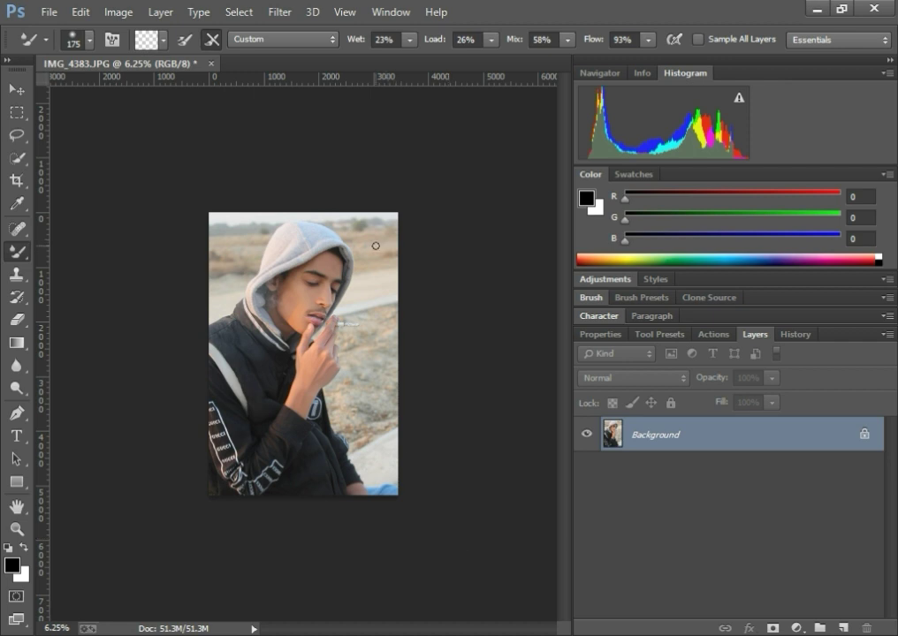
key("ctrl+plus")
key("shift+b")
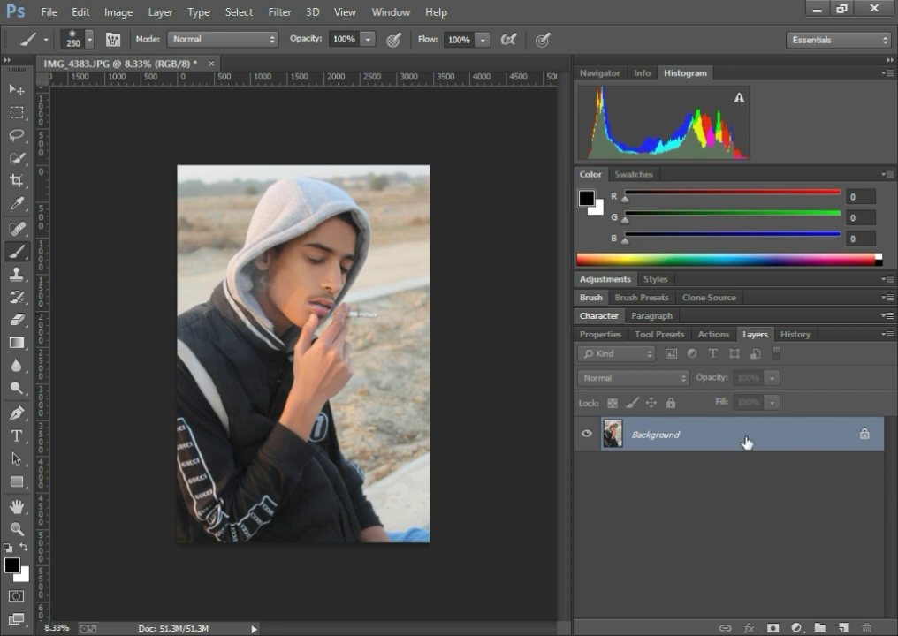
Duplicate the retouched Background layer as Layer 1
left_click_drag(746, 442, 805, 630)
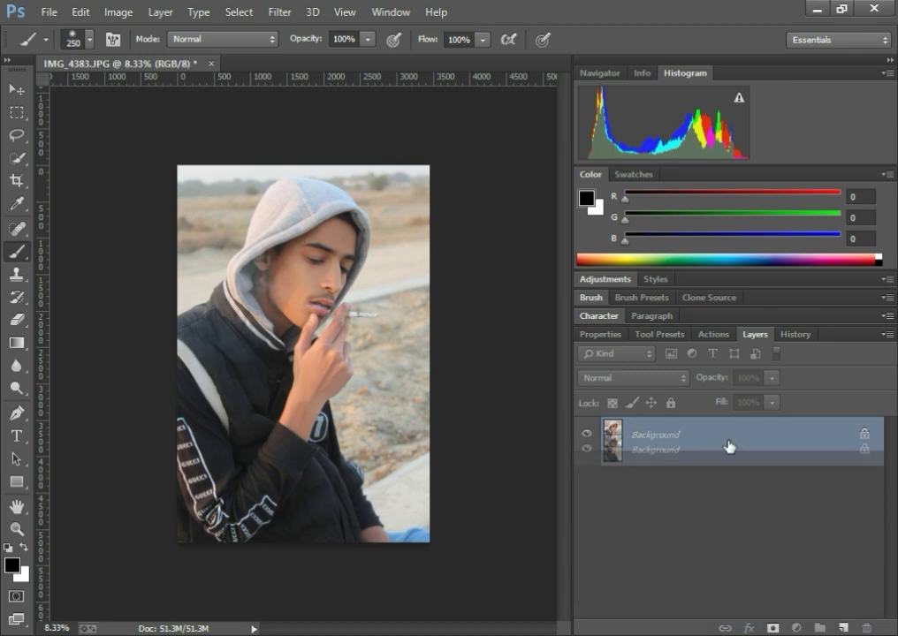
left_click_drag(774, 557, 728, 444)
key("ctrl+j")
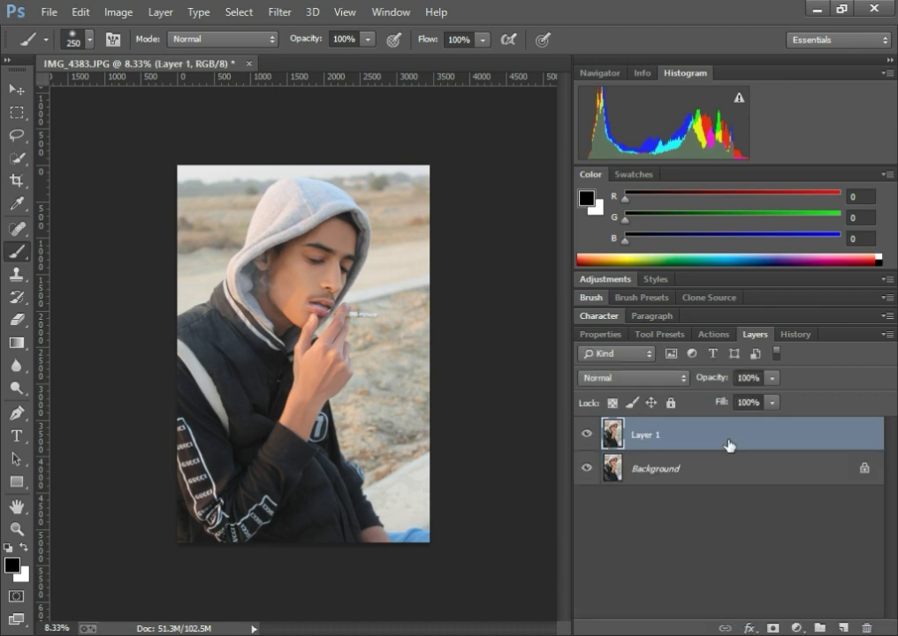
left_click(280, 13)
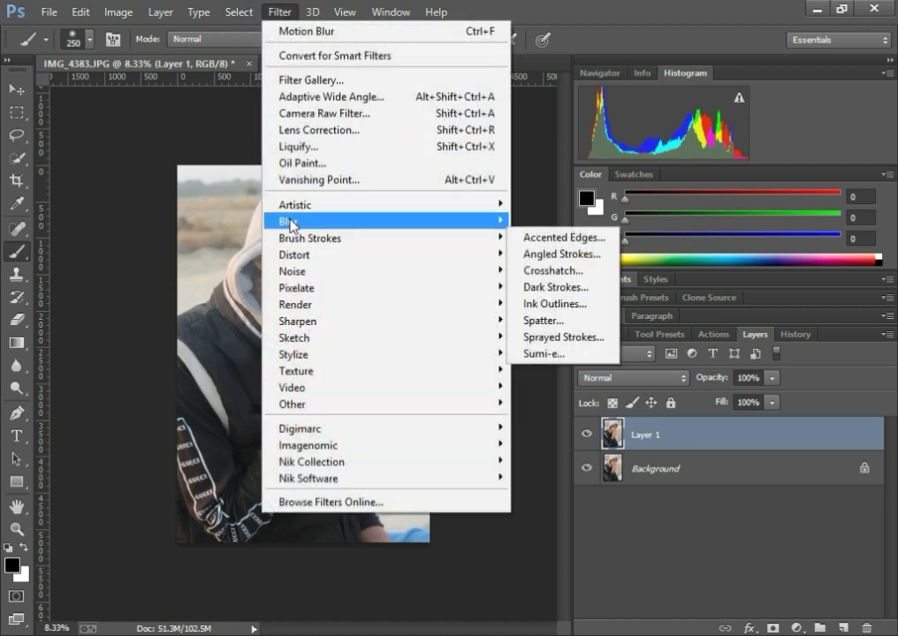
mouse_move(318, 220)
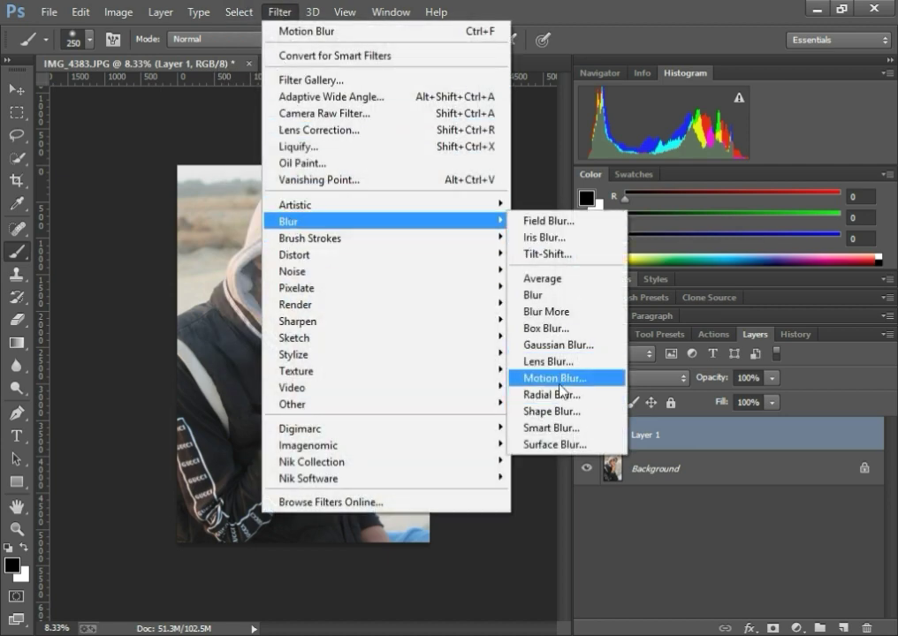
Apply a 0°, 163-pixel Motion Blur to Layer 1
left_click(561, 377)
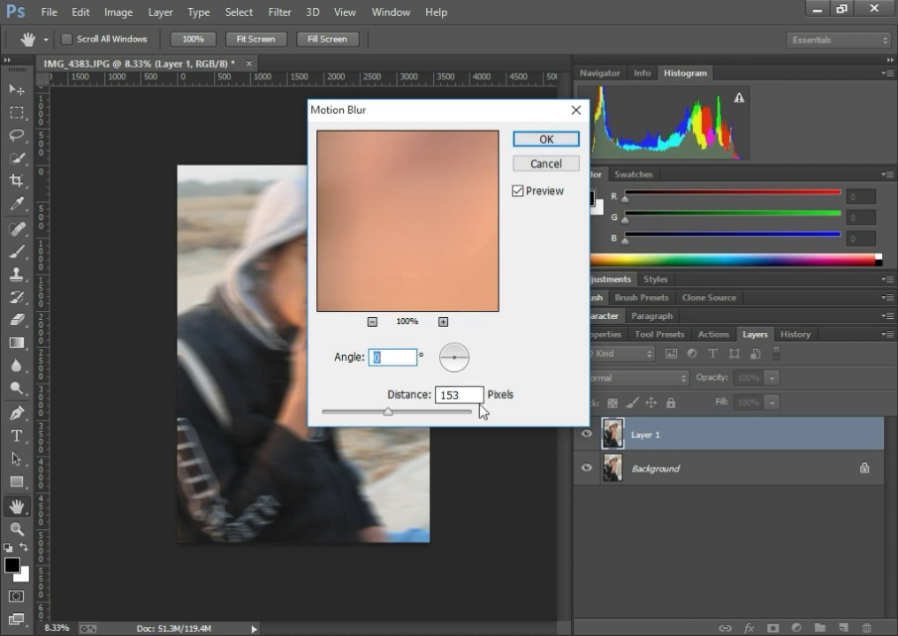
left_click(465, 397)
key("BackSpace")
key("BackSpace")
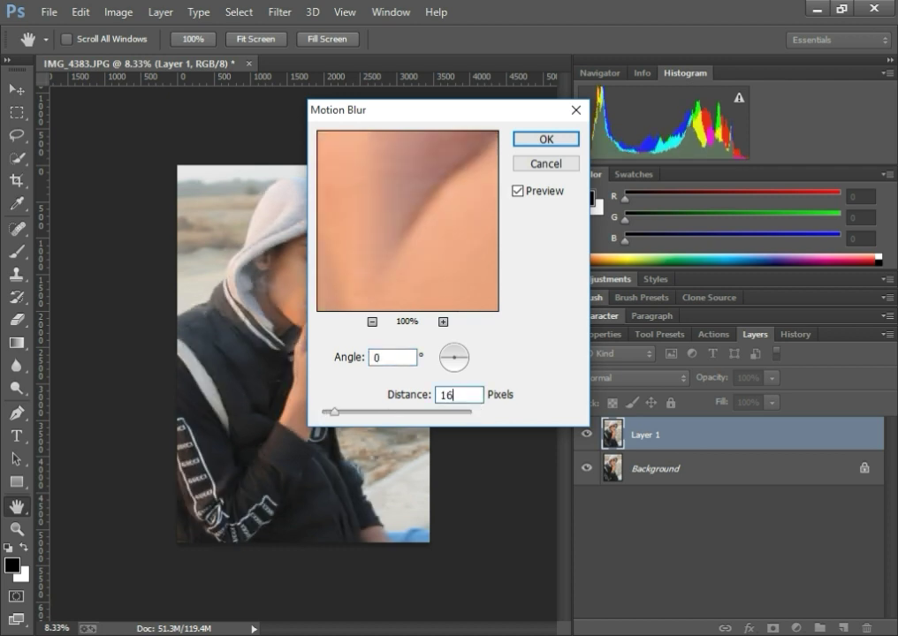
type("3")
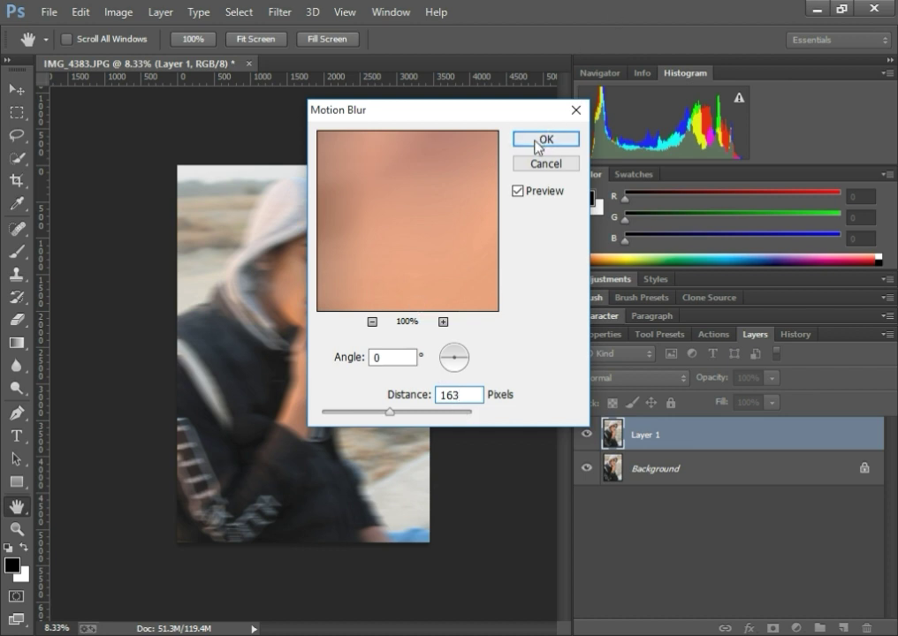
left_click(543, 141)
key("b")
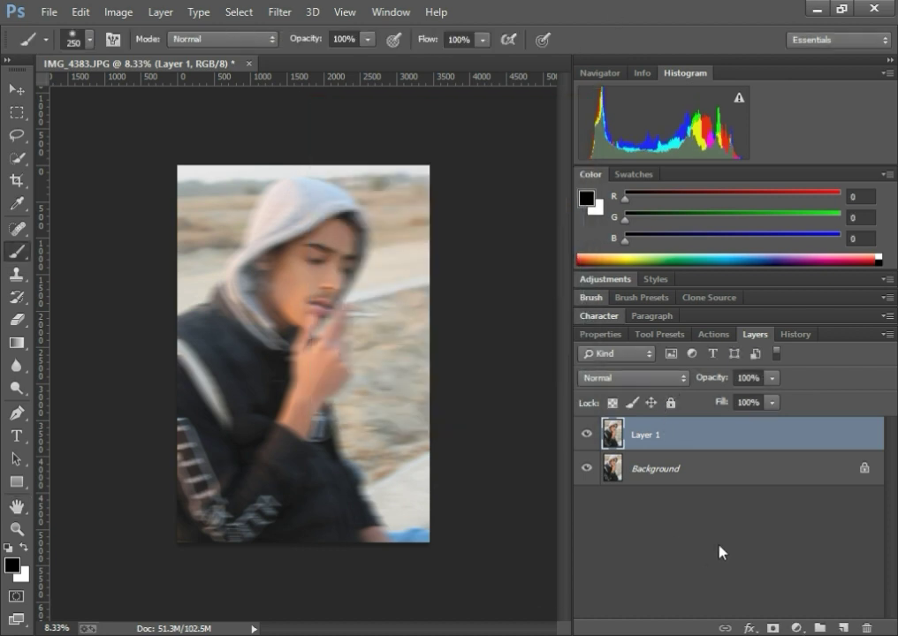
Add an inverted black layer mask to Layer 1 to hide the blur
left_click(770, 629)
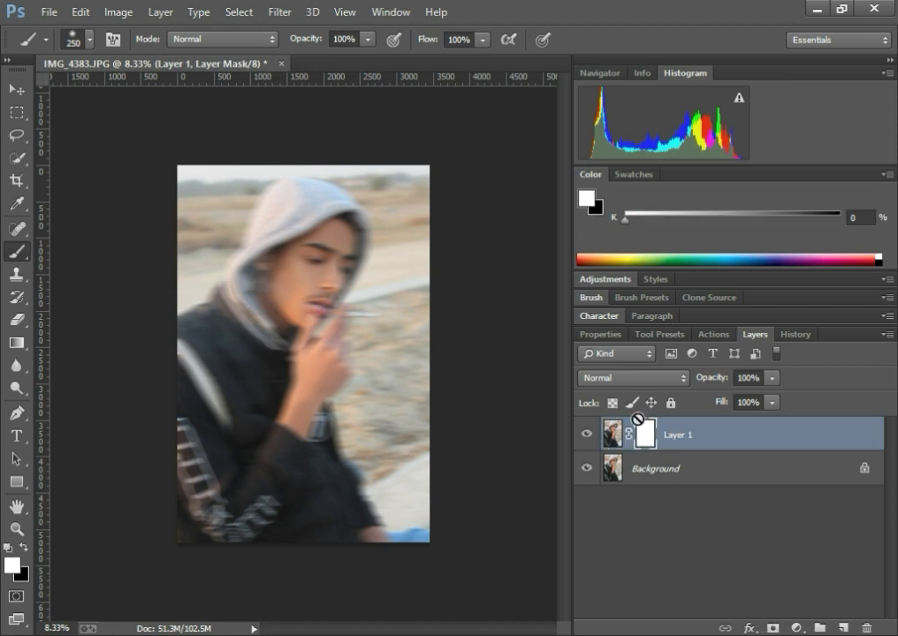
key("ctrl+i")
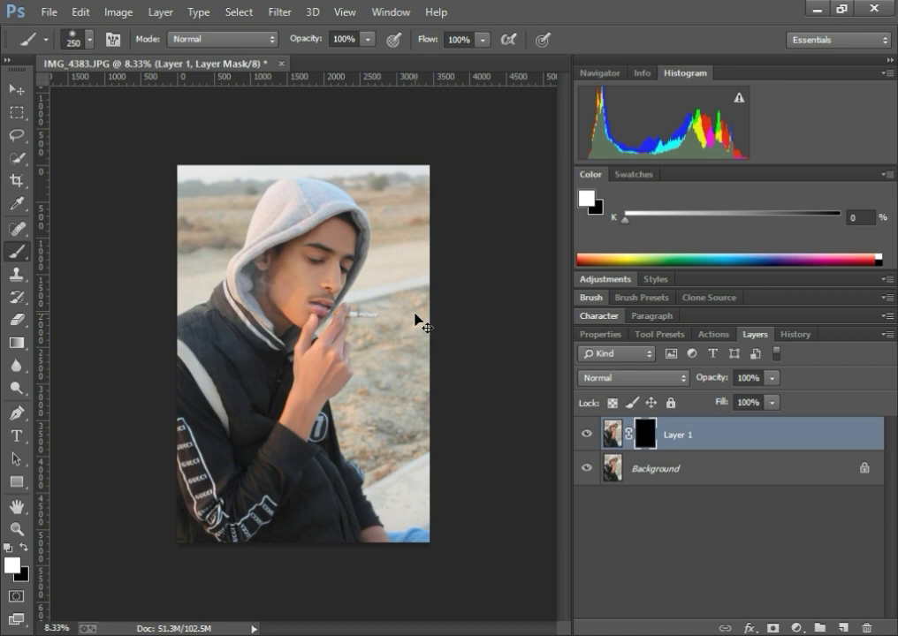
key("ctrl+plus")
key("ctrl+plus")
key("ctrl+plus")
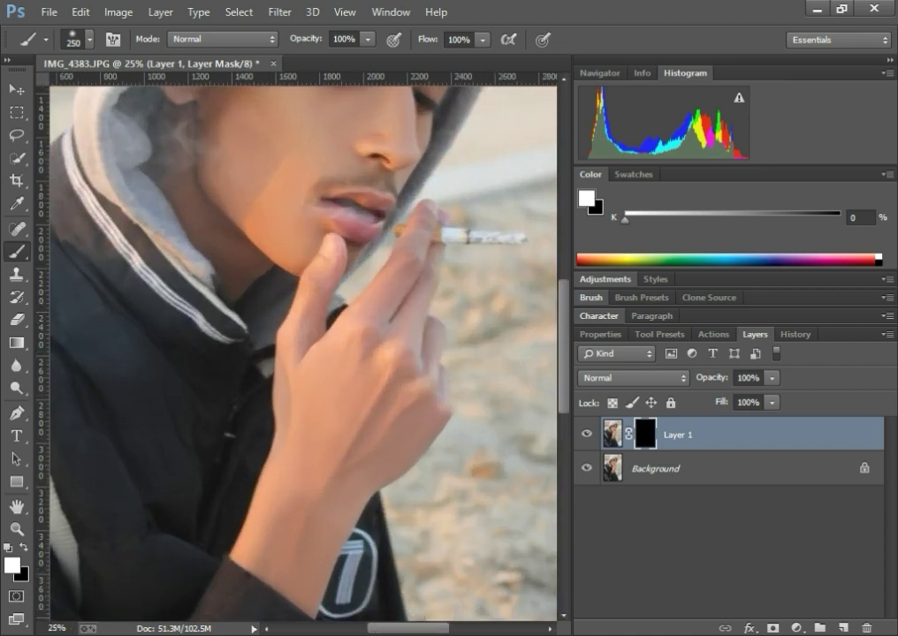
Paint the mask white over the sand beside the shirt with 200–400 px brushes
left_click_drag(416, 633, 459, 633)
scroll(405, 381, "down", 10)
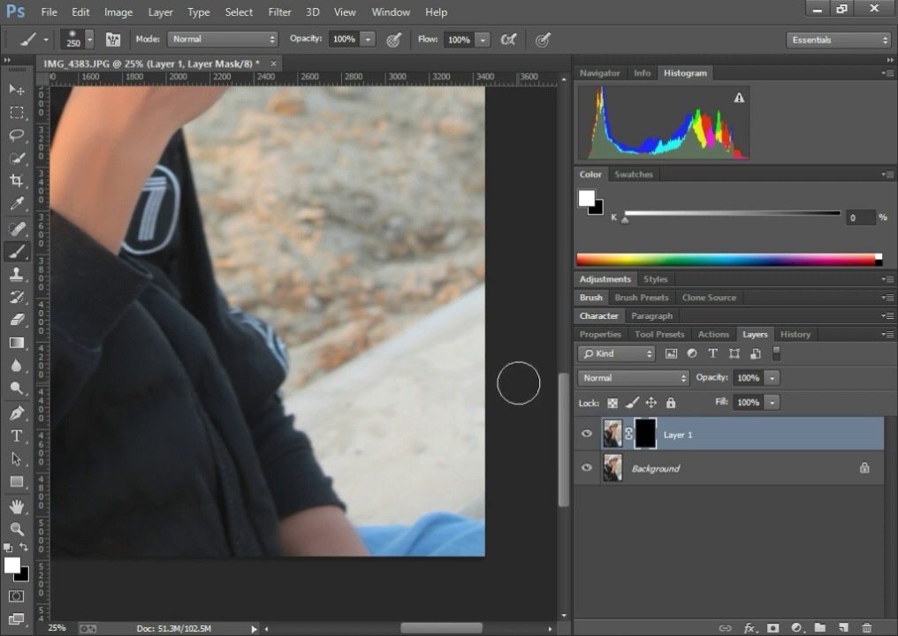
key("bracketright")
mouse_move(503, 386)
left_mouse_down()
mouse_move(411, 287)
mouse_move(360, 406)
mouse_move(341, 371)
mouse_move(324, 383)
mouse_move(317, 425)
left_mouse_up()
key("bracketleft")
key("bracketleft")
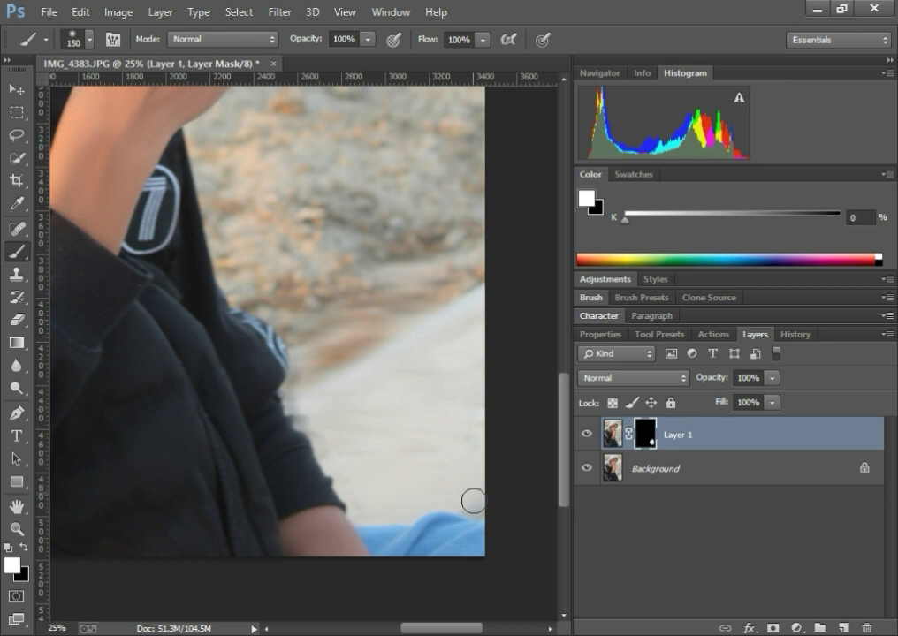
scroll(328, 362, "up", 2)
scroll(292, 368, "up", 3)
key("bracketright")
key("bracketright")
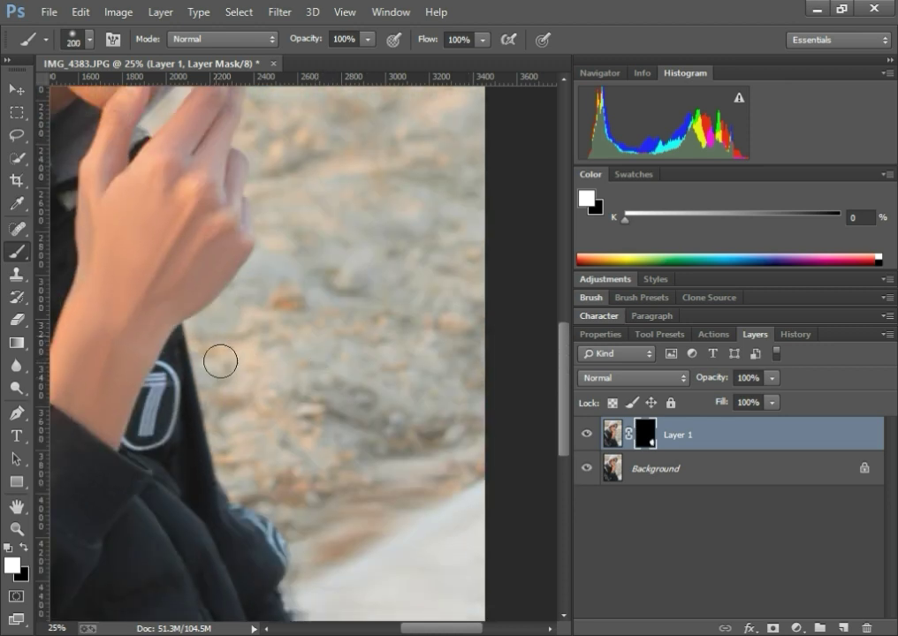
mouse_move(246, 466)
left_mouse_down()
mouse_move(226, 444)
mouse_move(207, 352)
left_mouse_up()
key("bracketright")
key("bracketright")
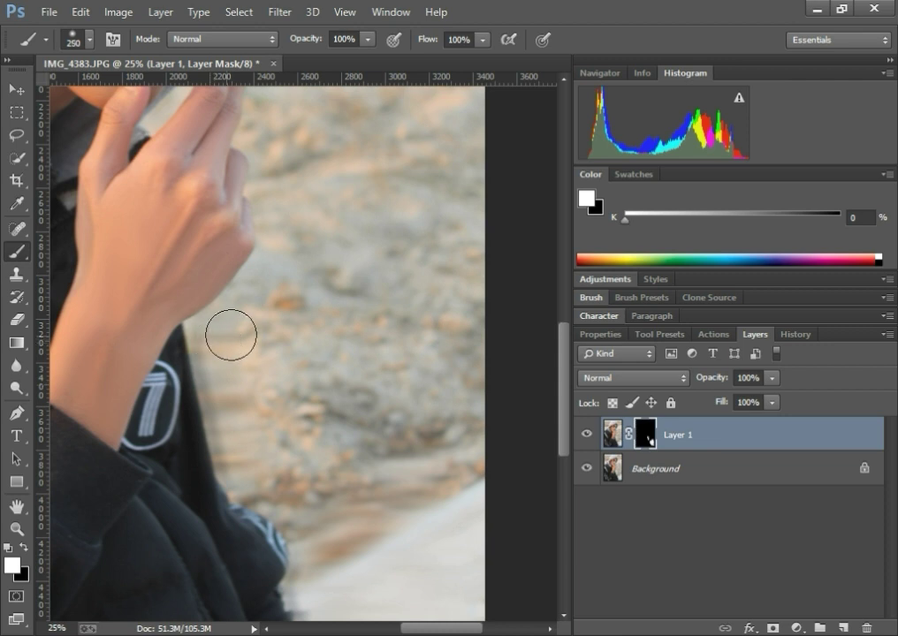
left_click_drag(359, 357, 323, 431)
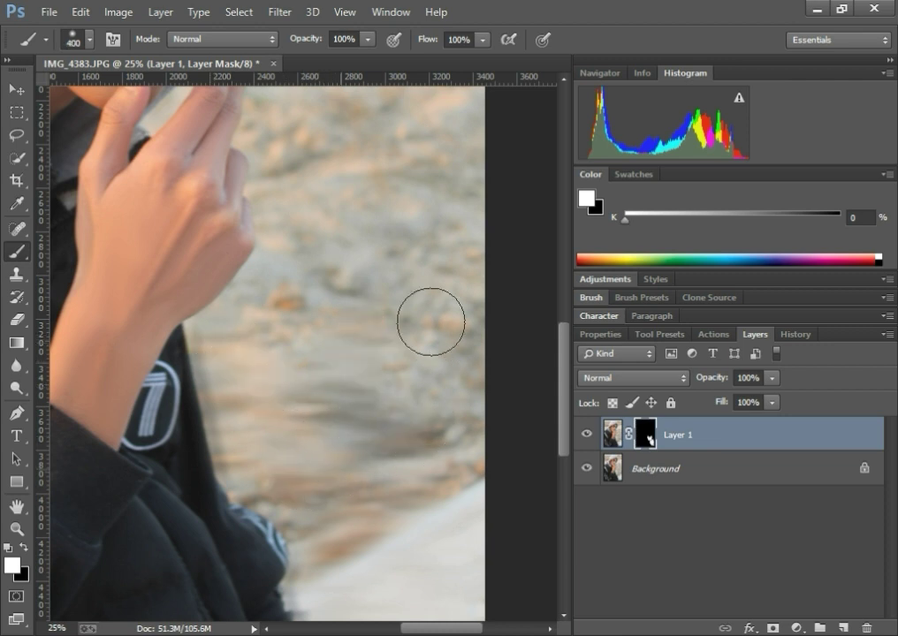
key("bracketright")
left_click_drag(346, 274, 422, 229)
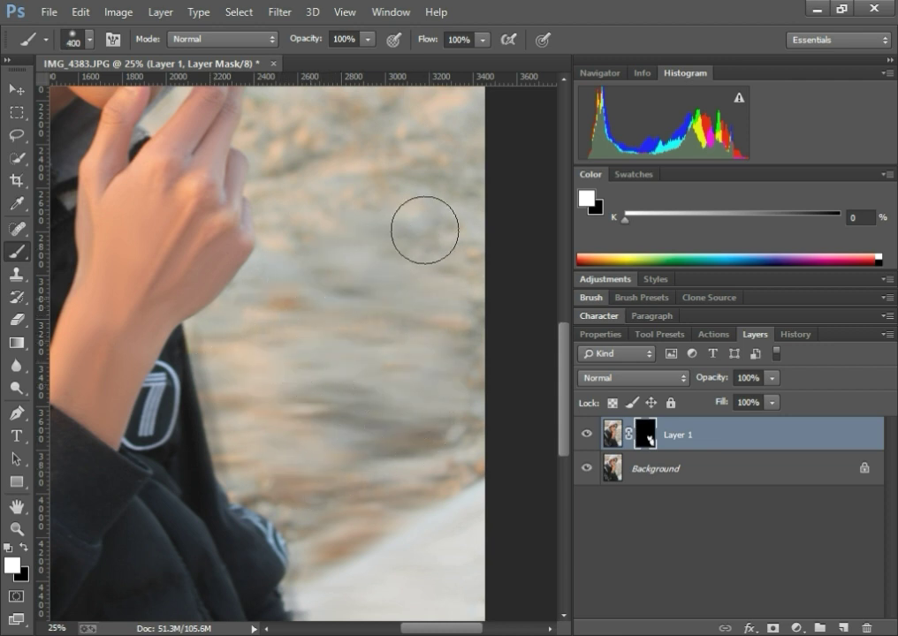
Refine the revealed blur near the face, hand and cigarette with a smaller brush
scroll(322, 425, "up", 5)
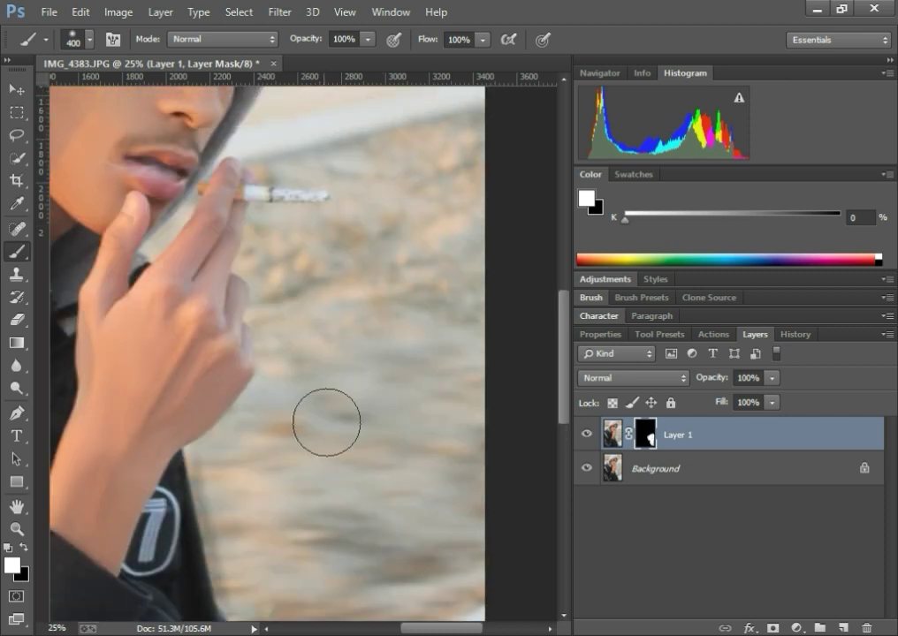
scroll(324, 419, "up", 3)
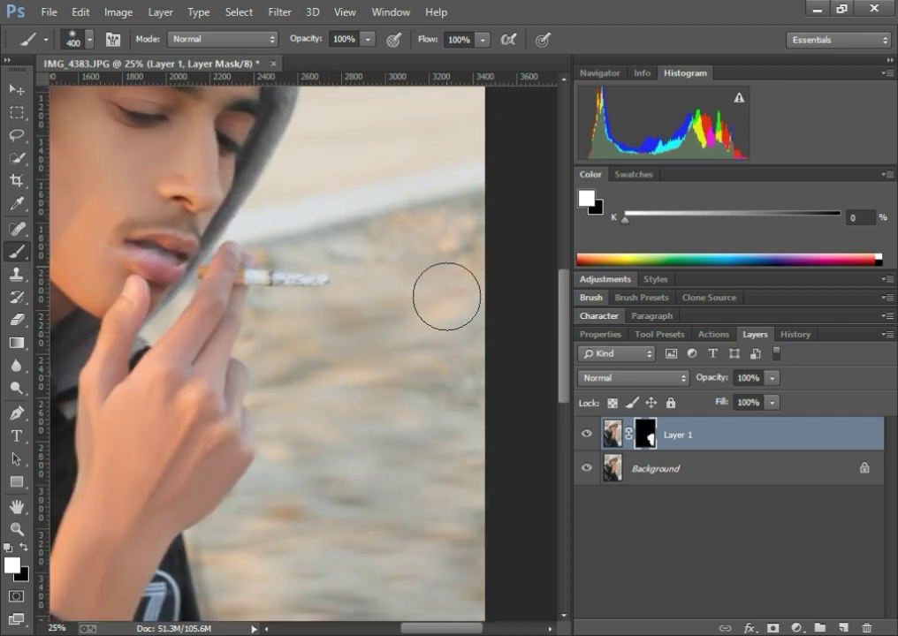
key("bracketleft")
key("bracketleft")
key("bracketleft")
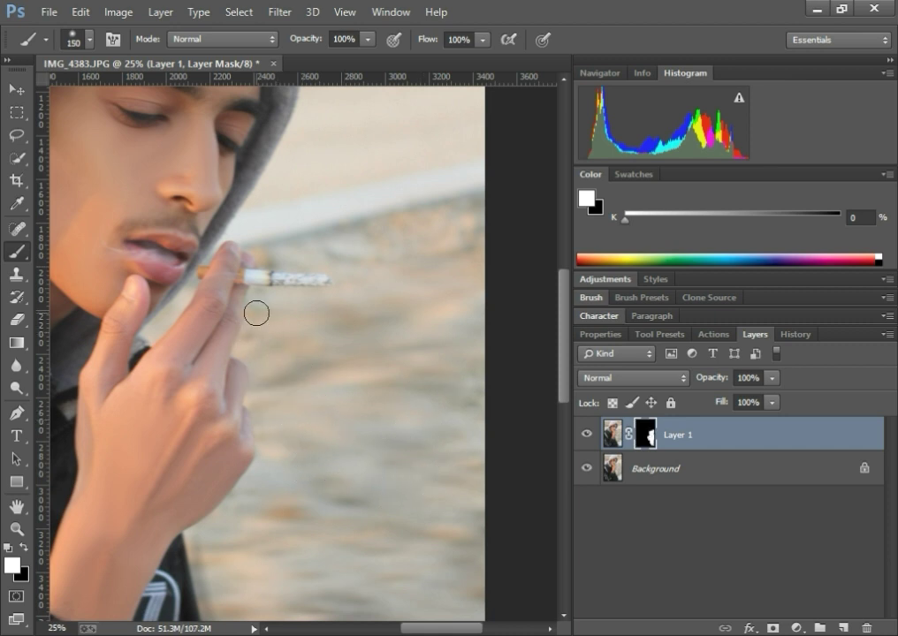
scroll(268, 431, "up", 1)
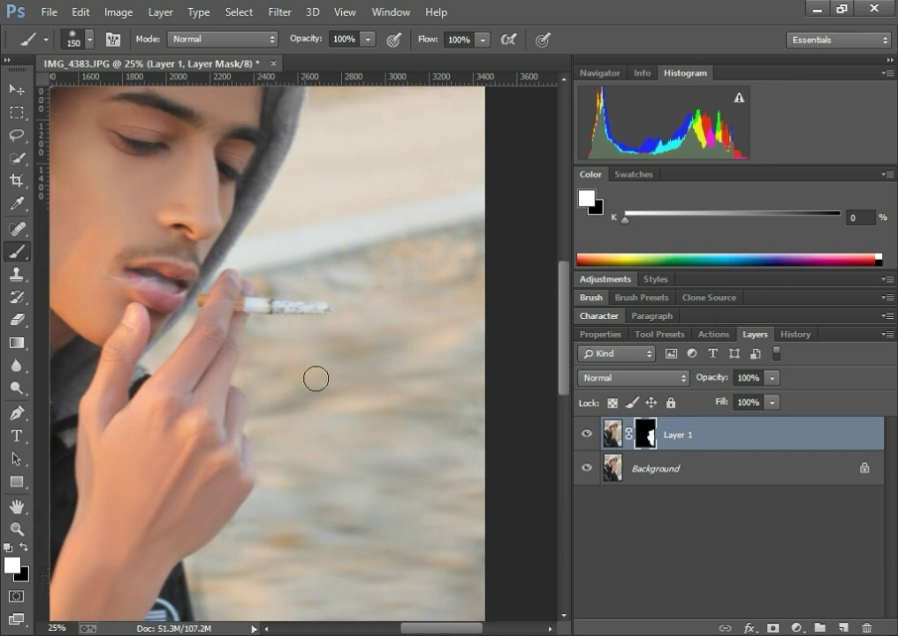
scroll(315, 377, "up", 4)
key("bracketright")
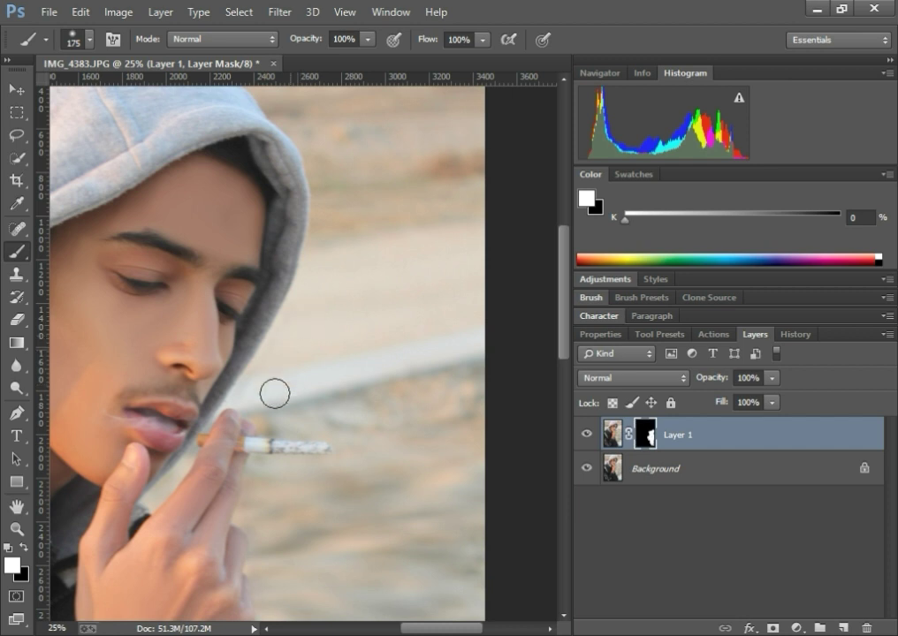
key("bracketright")
key("bracketright")
key("bracketleft")
key("bracketleft")
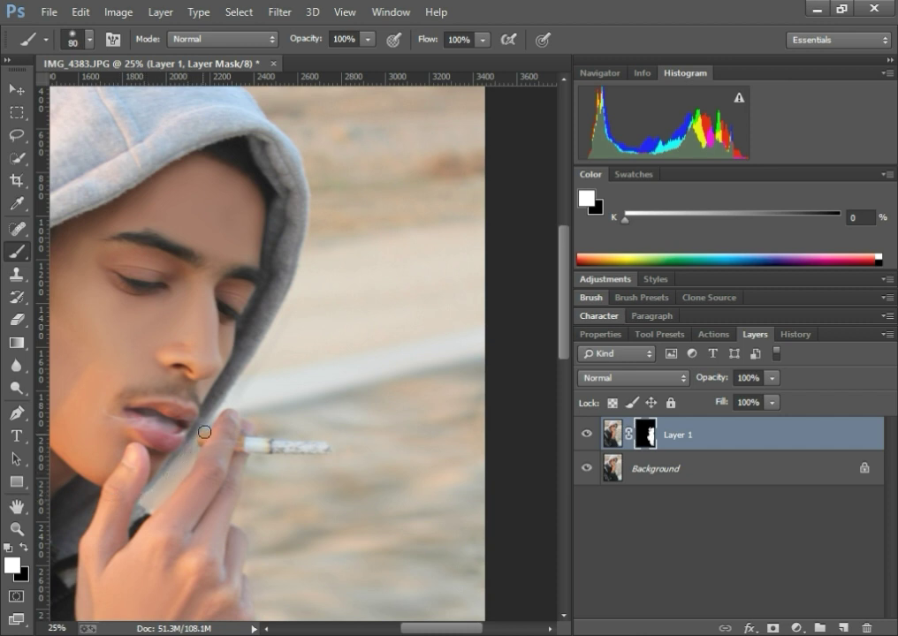
Paint white on the mask to reveal blur in the sky above the hood
scroll(308, 377, "up", 3)
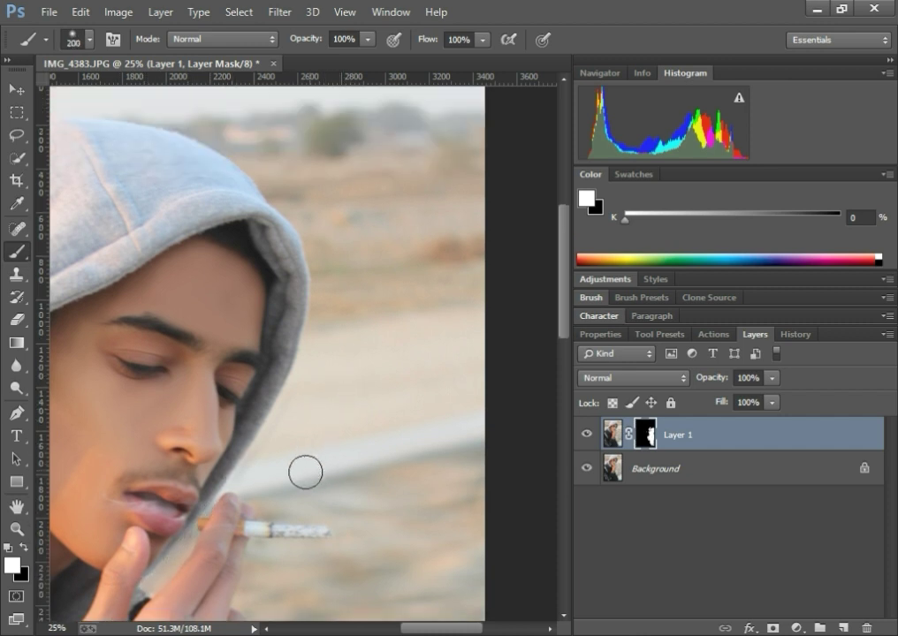
key("bracketright")
key("bracketright")
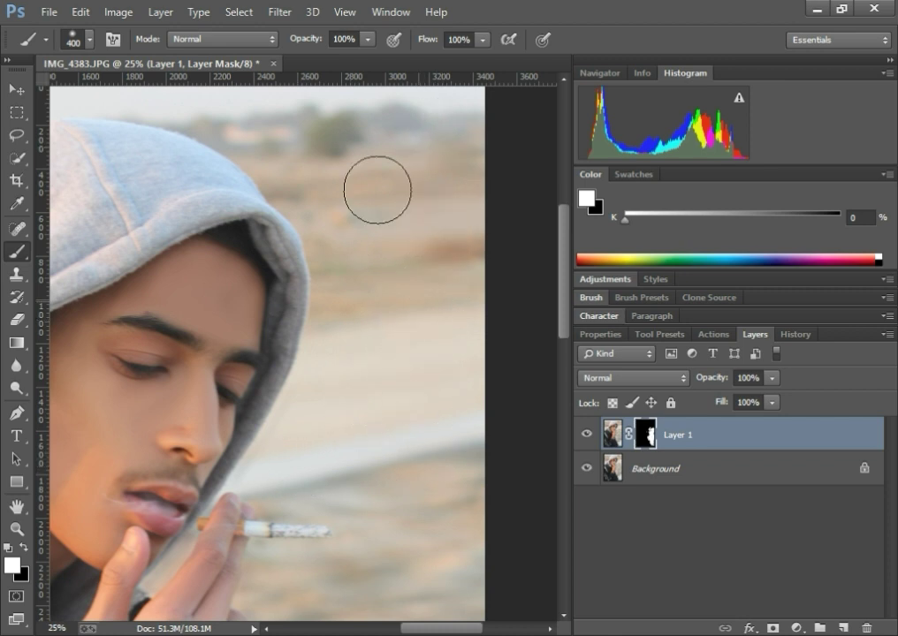
scroll(347, 186, "up", 1)
scroll(327, 177, "up", 2)
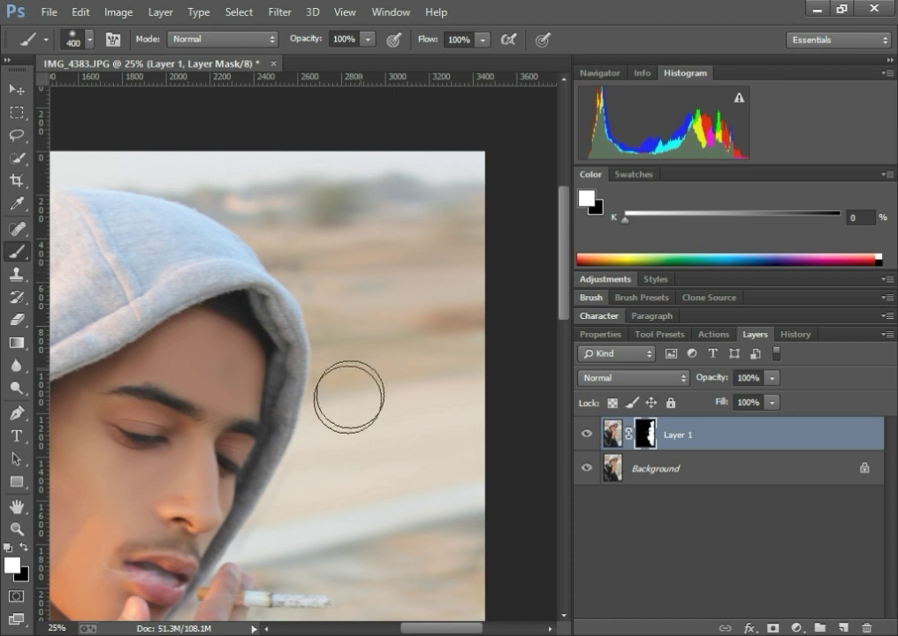
key("bracketleft")
key("bracketleft")
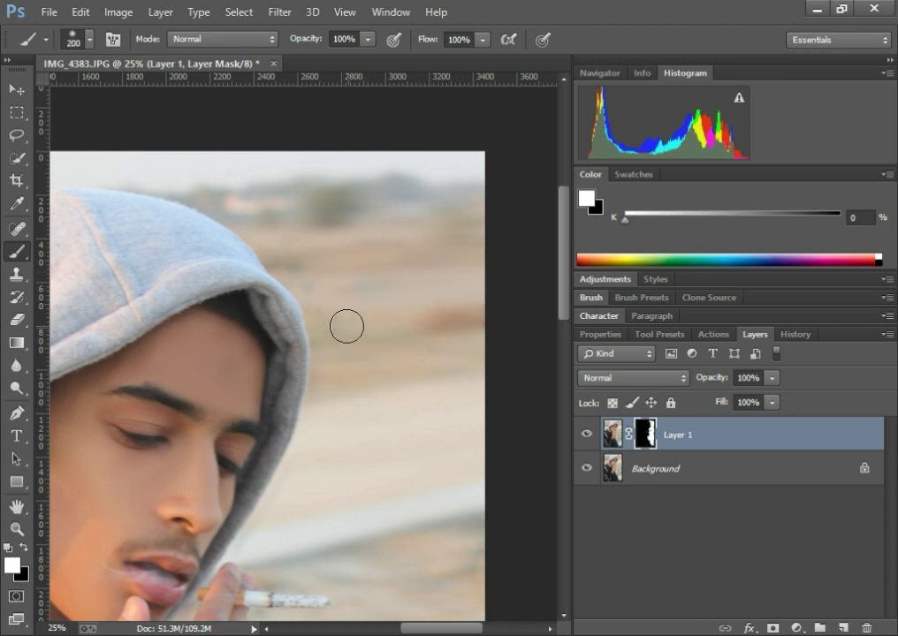
scroll(300, 283, "up", 3)
key("bracketright")
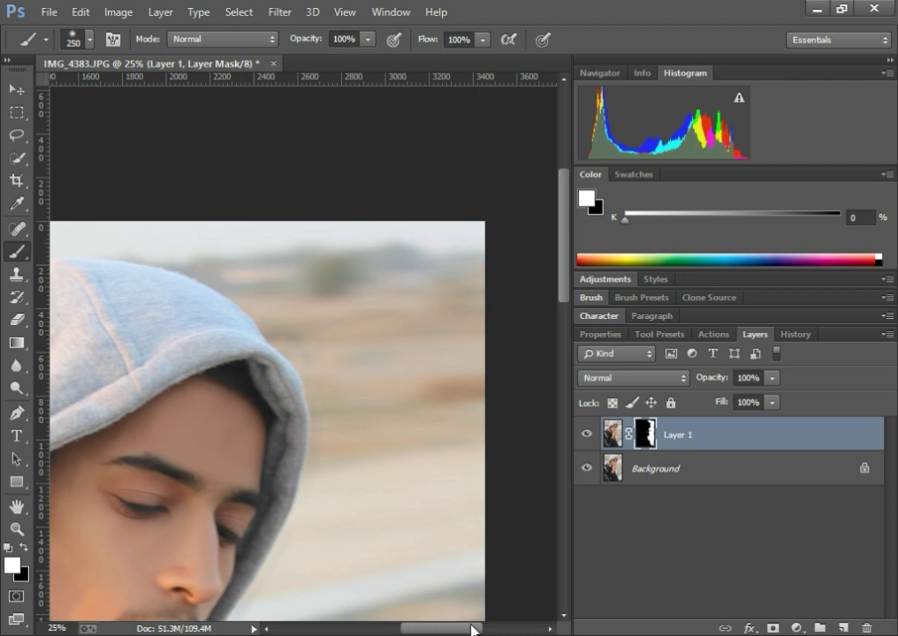
left_click_drag(452, 629, 405, 629)
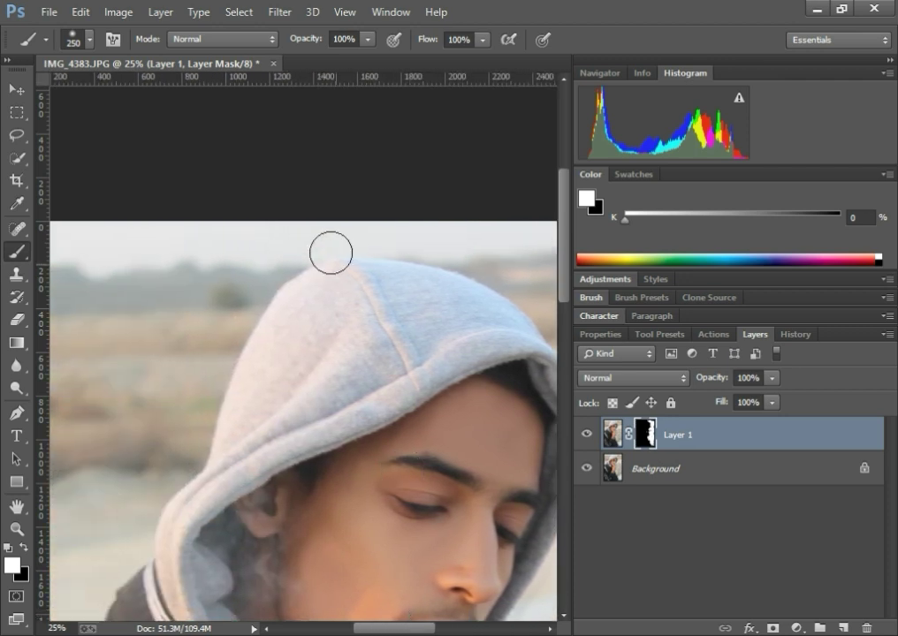
key("bracketleft")
key("bracketleft")
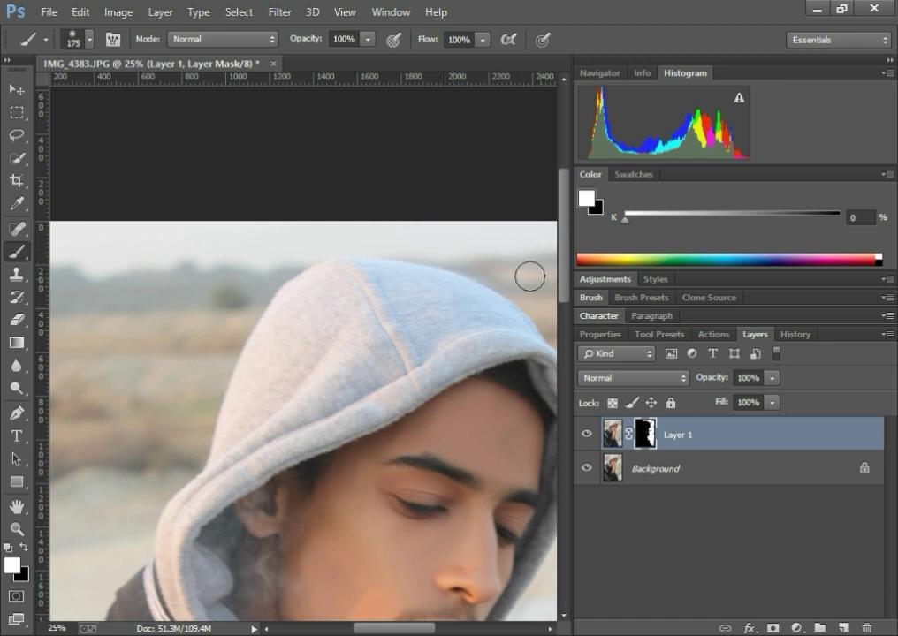
key("bracketright")
key("bracketright")
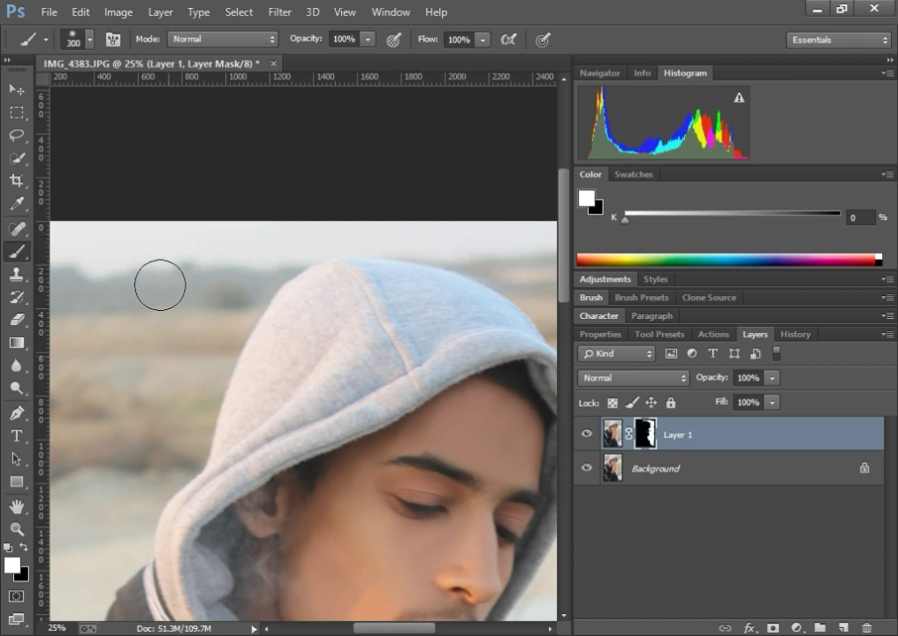
key("bracketright")
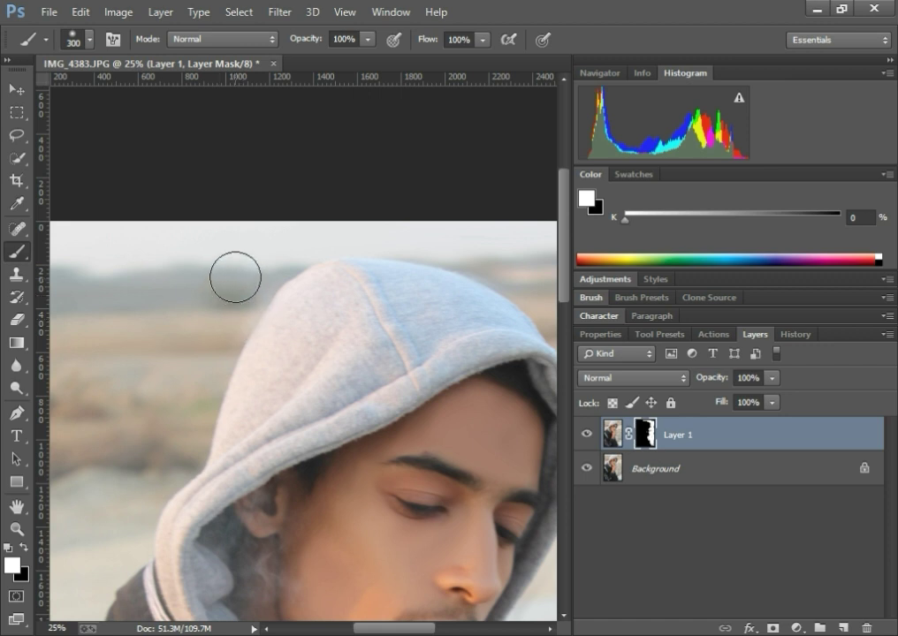
key("bracketleft")
key("bracketleft")
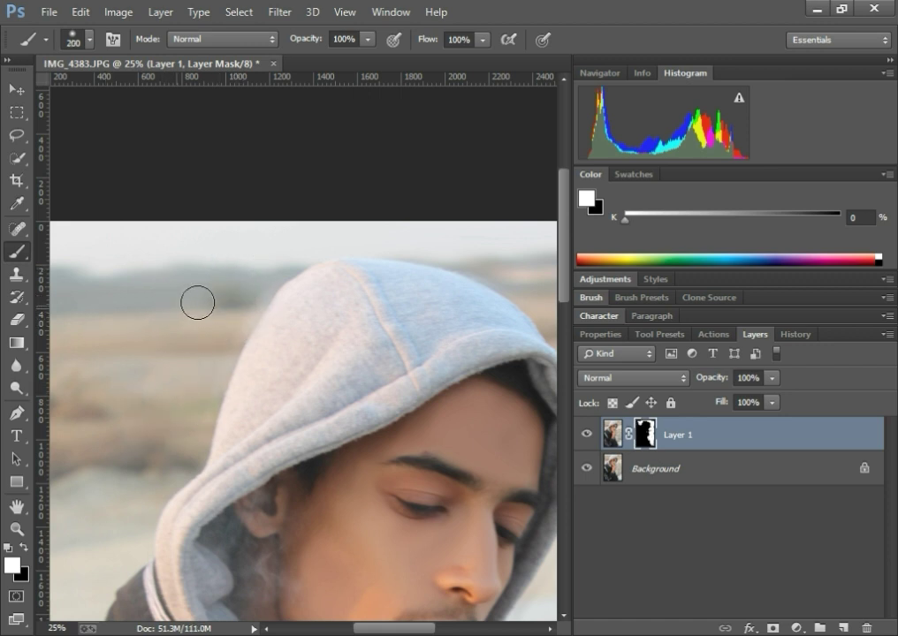
Extend the revealed blur over the left background beside the shoulder
scroll(232, 284, "down", 1)
scroll(195, 278, "up", 2)
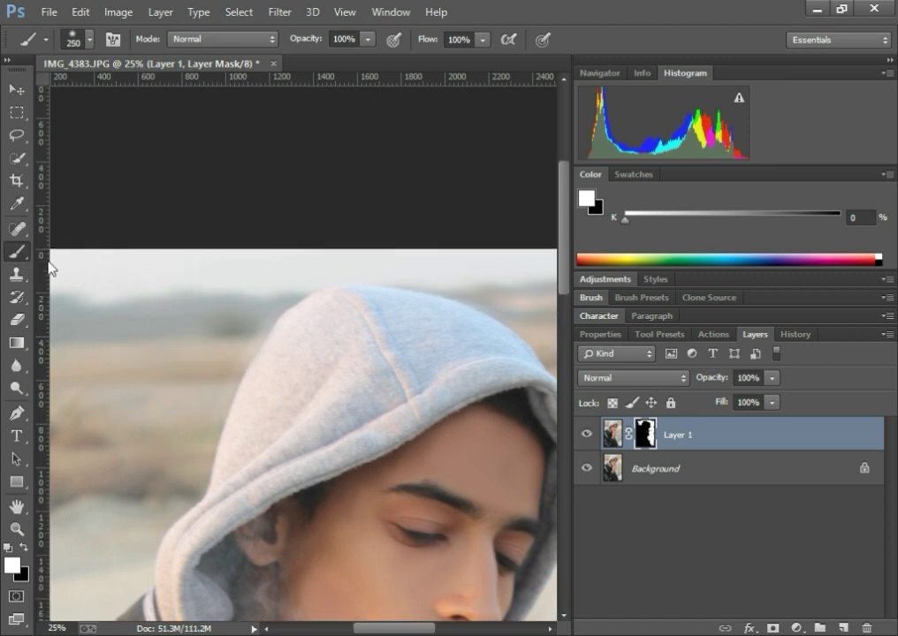
key("bracketright")
left_click_drag(373, 631, 362, 631)
scroll(321, 531, "down", 1)
scroll(358, 611, "down", 2)
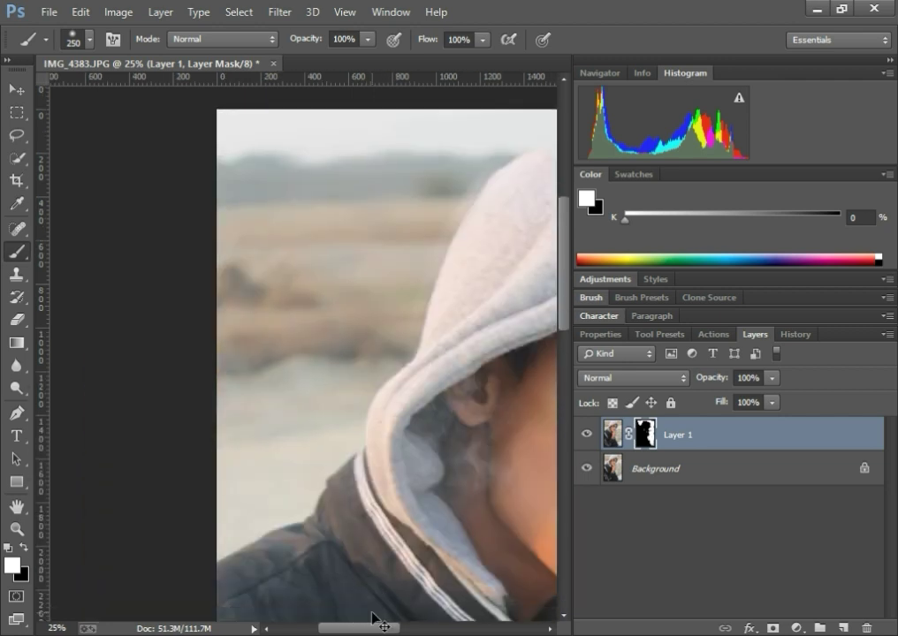
scroll(409, 596, "down", 1)
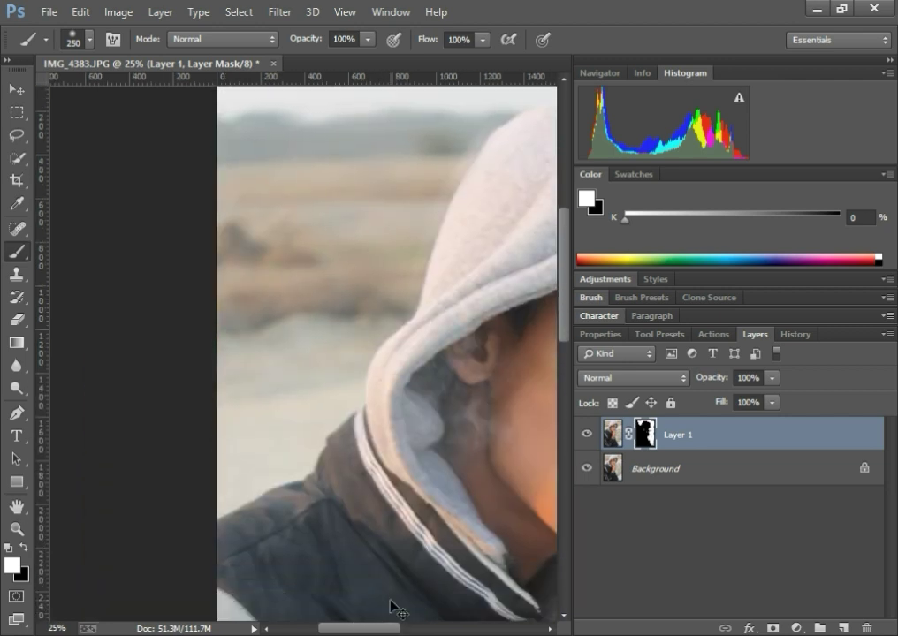
scroll(310, 260, "up", 1)
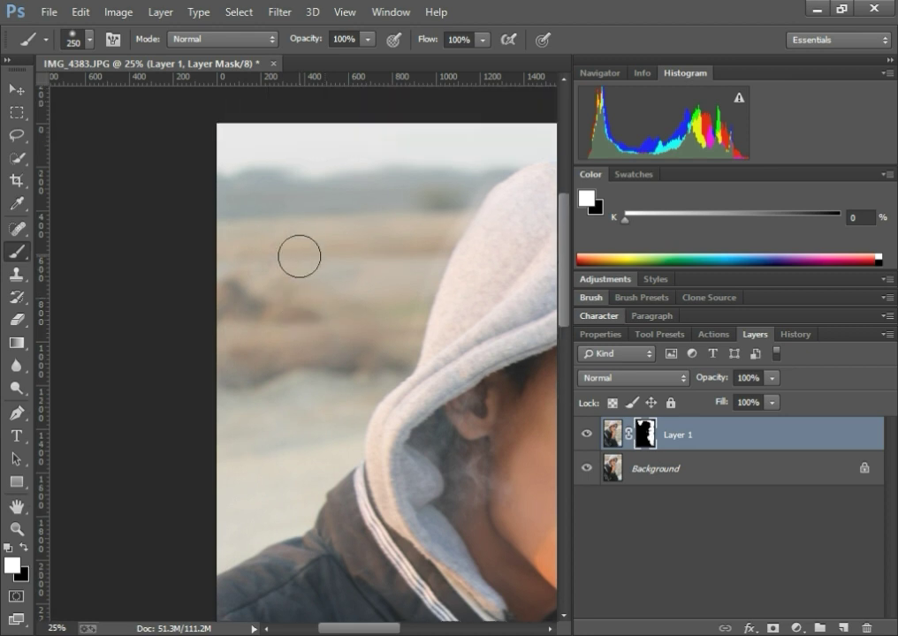
Reveal blur along the hood and jacket edge, then view the whole photo
key("bracketright")
key("bracketright")
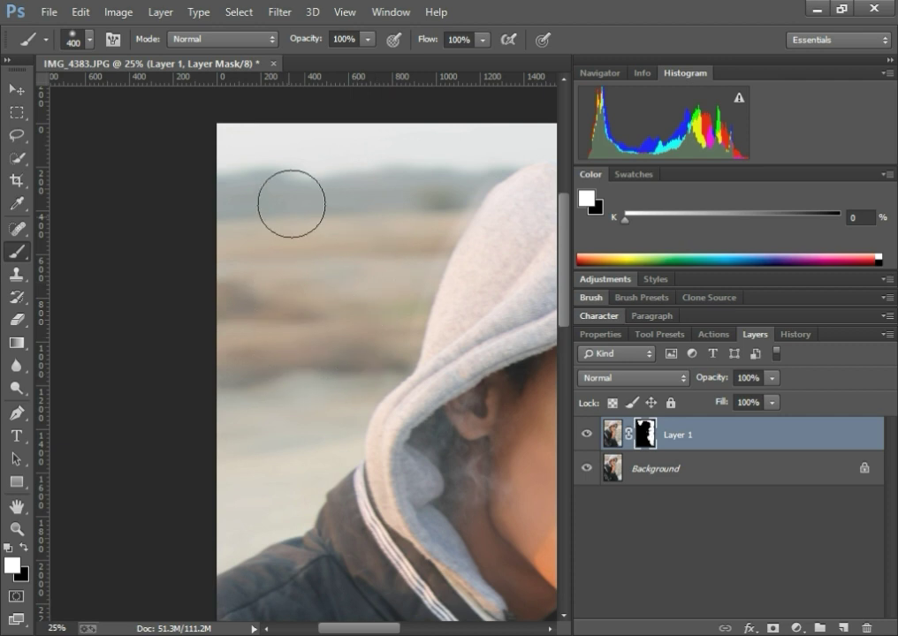
key("bracketleft")
key("bracketleft")
key("bracketleft")
key("bracketleft")
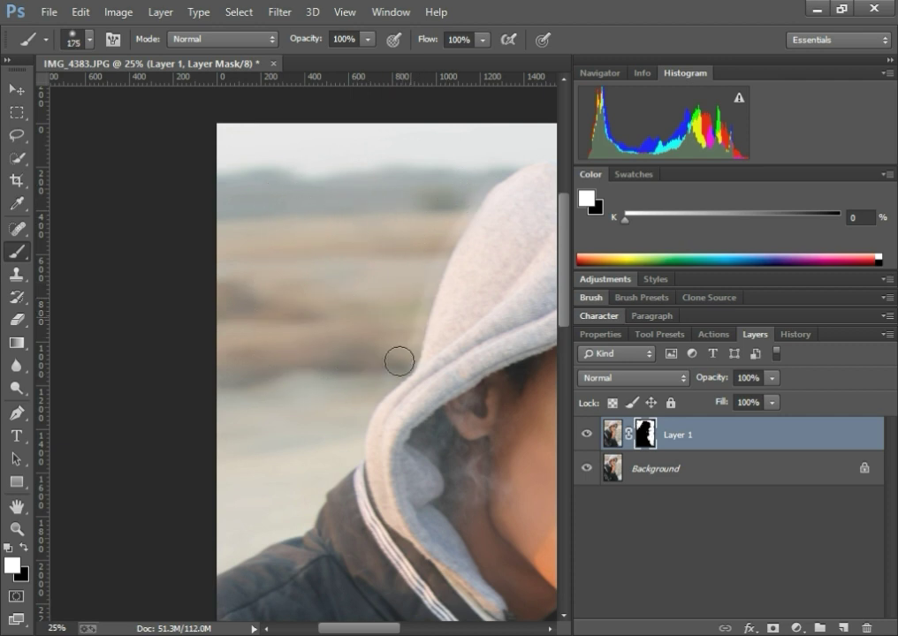
key("bracketleft")
left_click_drag(352, 440, 293, 514)
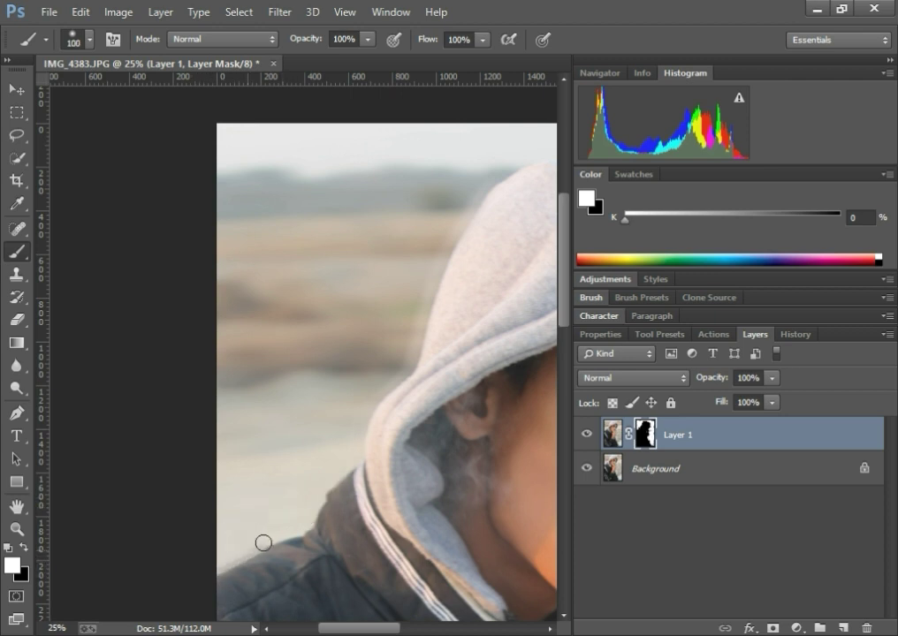
key("bracketright")
key("bracketright")
key("bracketright")
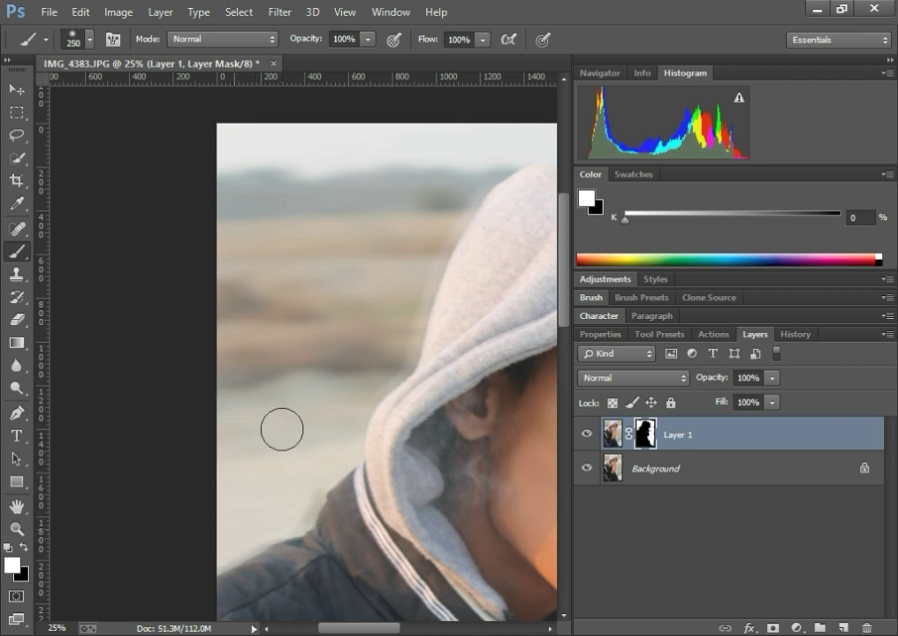
key("bracketleft")
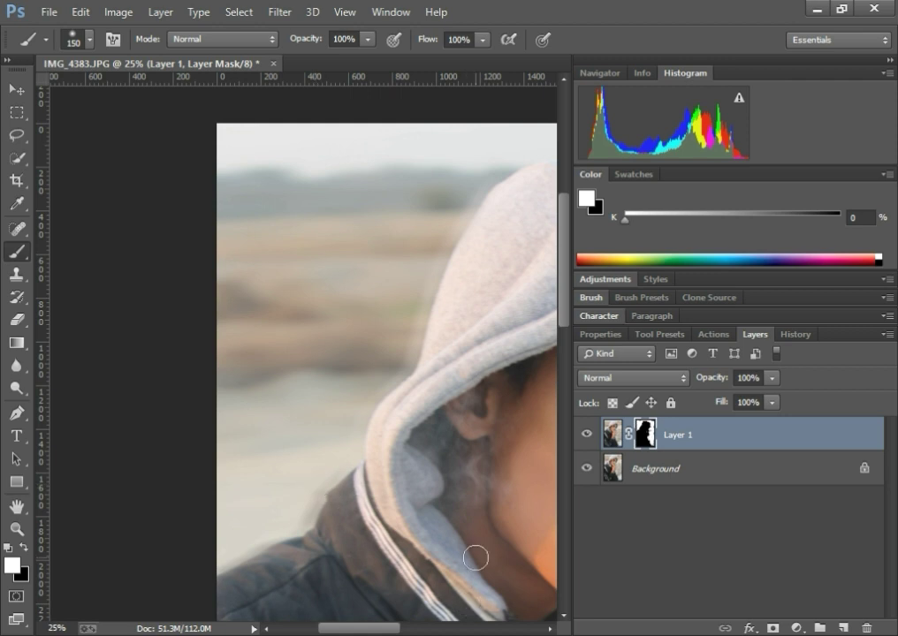
key("ctrl+minus")
key("ctrl+minus")
key("ctrl+minus")
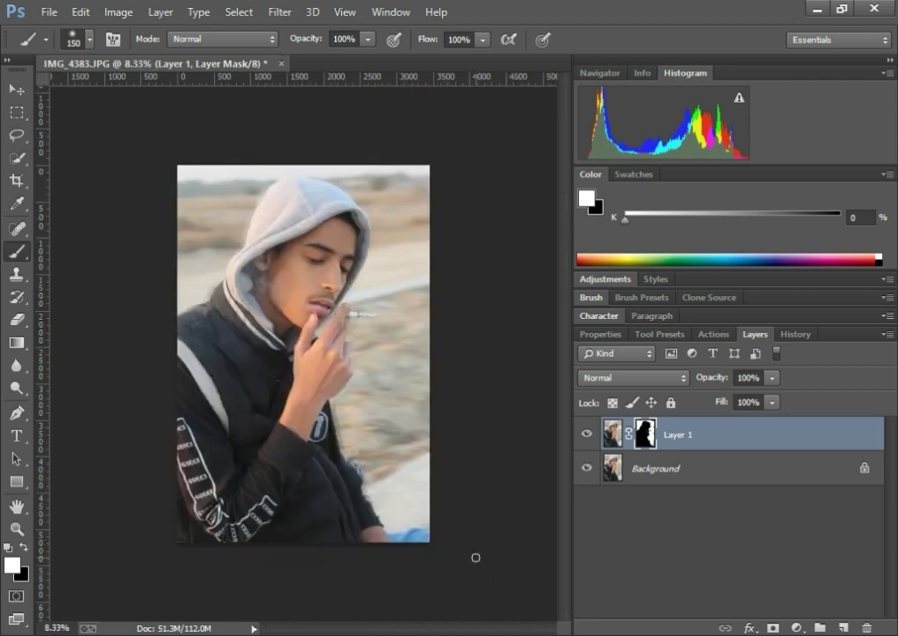
Paint the mask to reveal motion blur in the sand right of the hand and forearm
key("ctrl+plus")
key("ctrl+plus")
left_click_drag(475, 563, 483, 472)
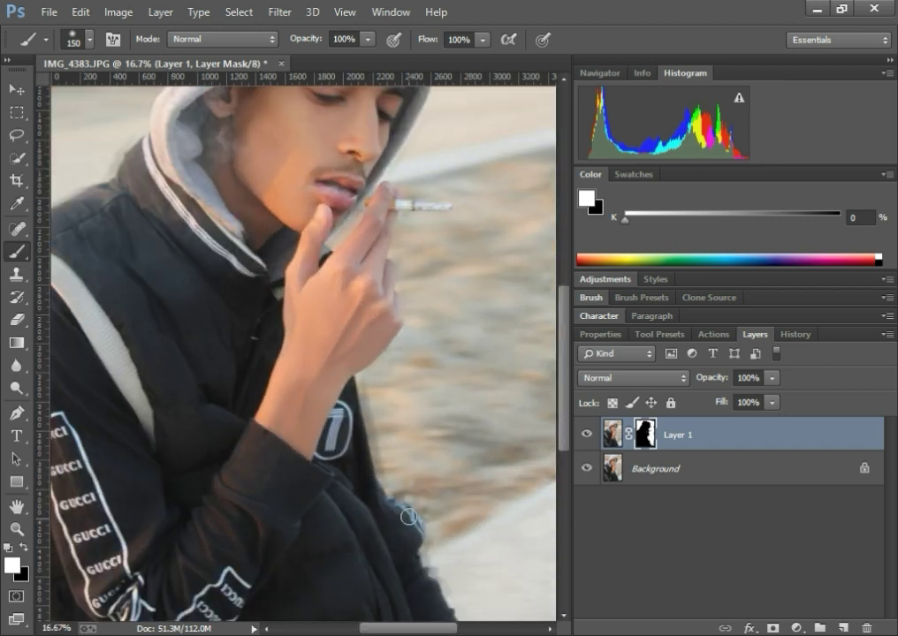
key("bracketright")
key("bracketright")
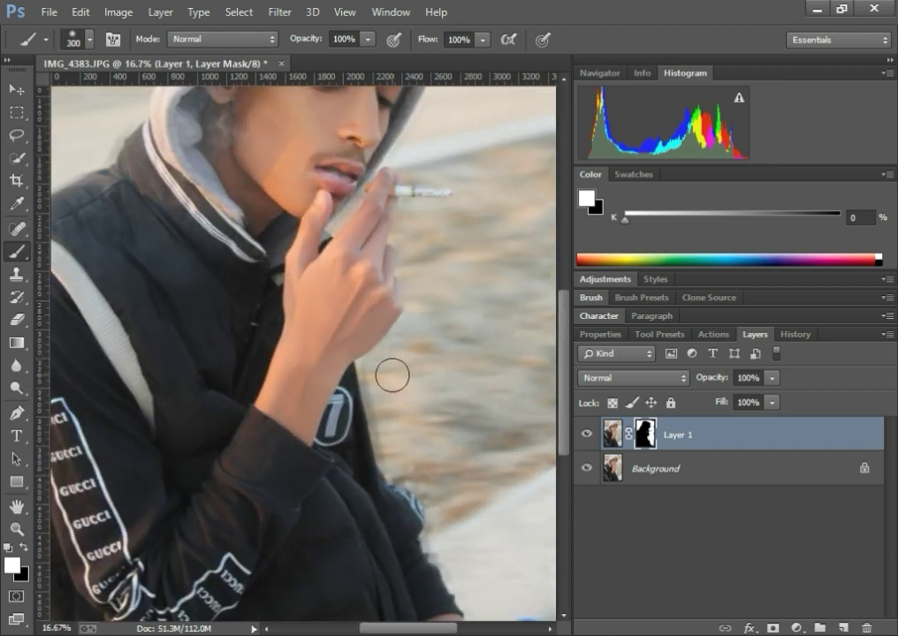
key("bracketright")
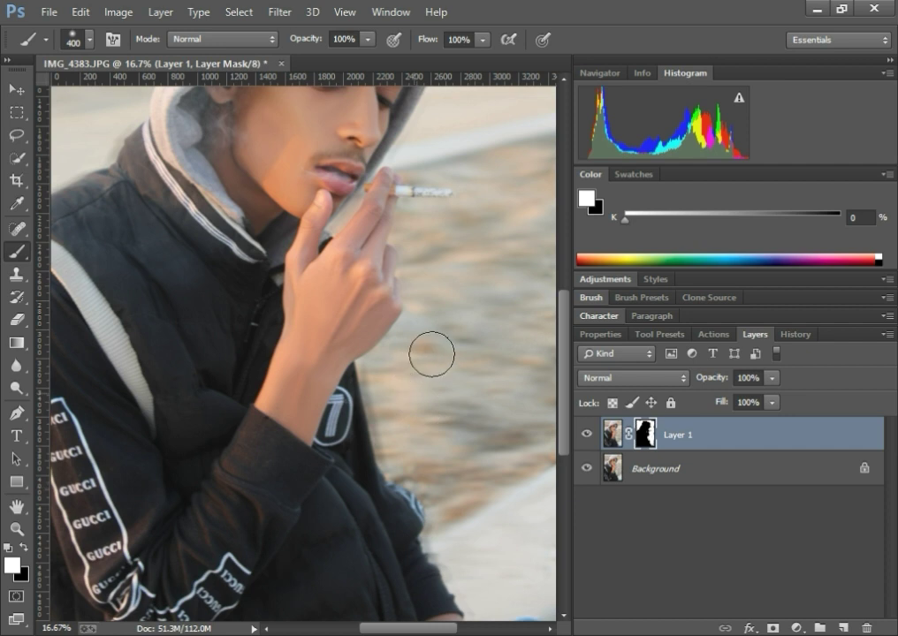
key("ctrl+minus")
key("ctrl+minus")
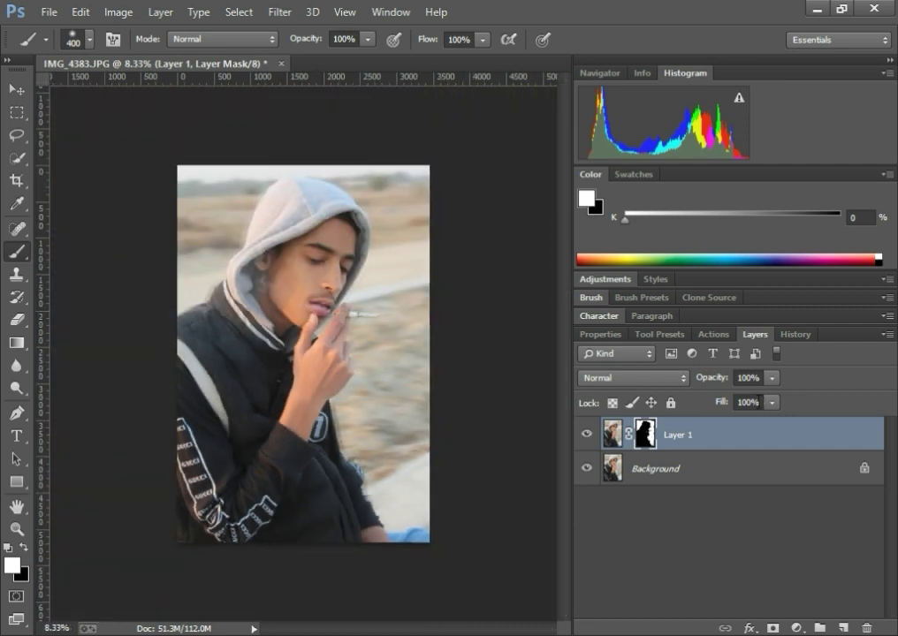
Target Layer 1's image pixels and apply a Motion Blur of angle 0, distance 15 pixels
left_click(610, 433)
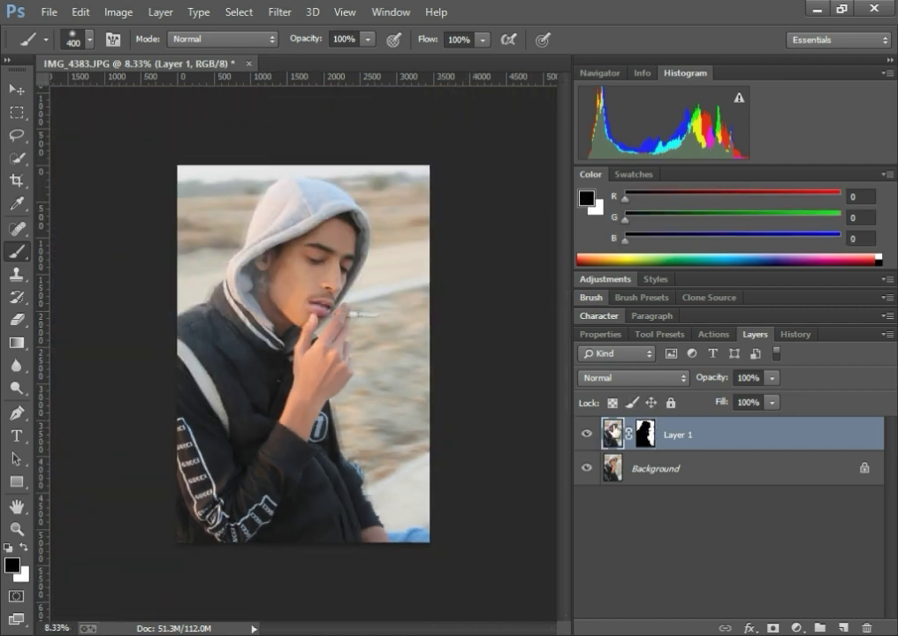
left_click(279, 12)
mouse_move(372, 221)
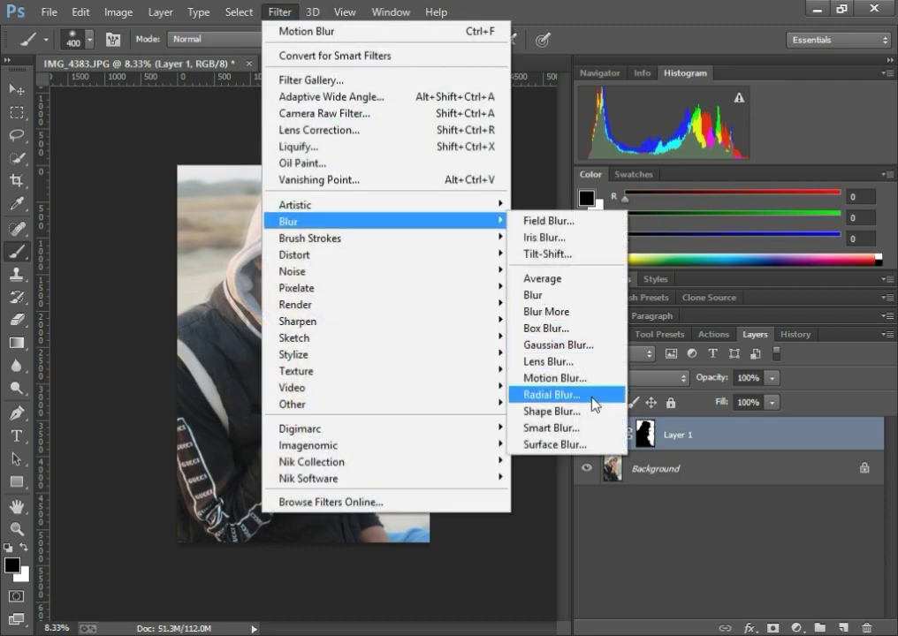
left_click(556, 378)
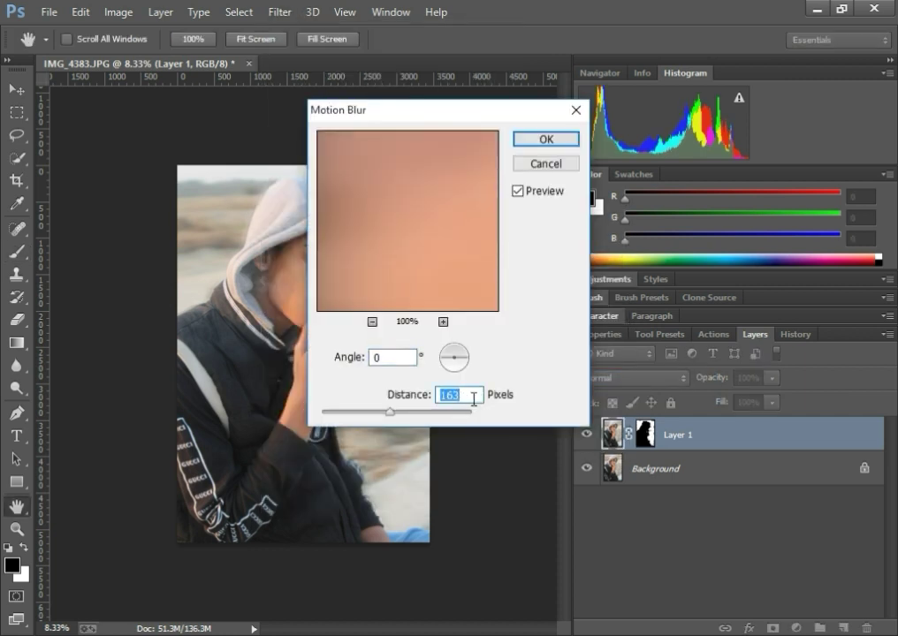
key("BackSpace")
type("5")
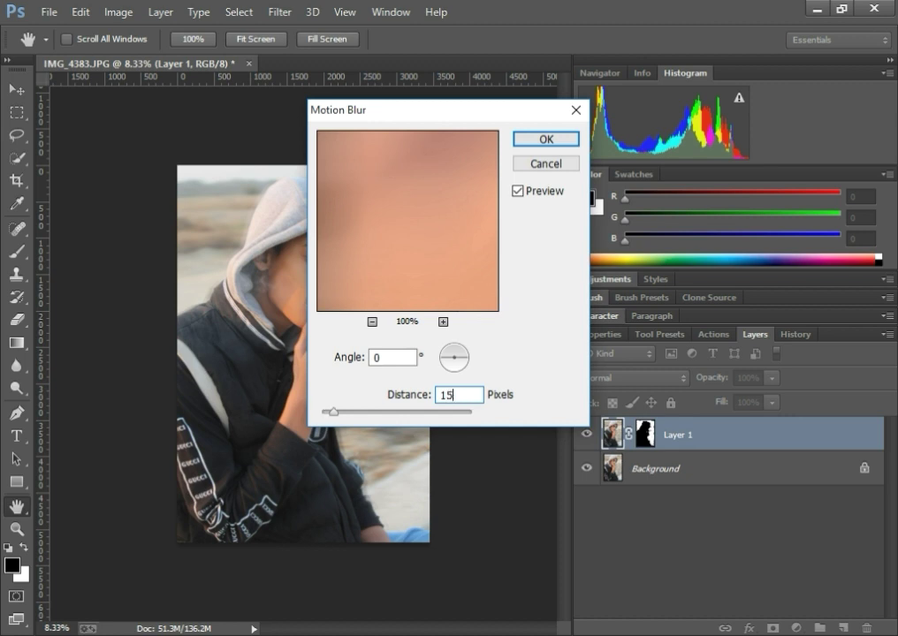
left_click(550, 142)
key("b")
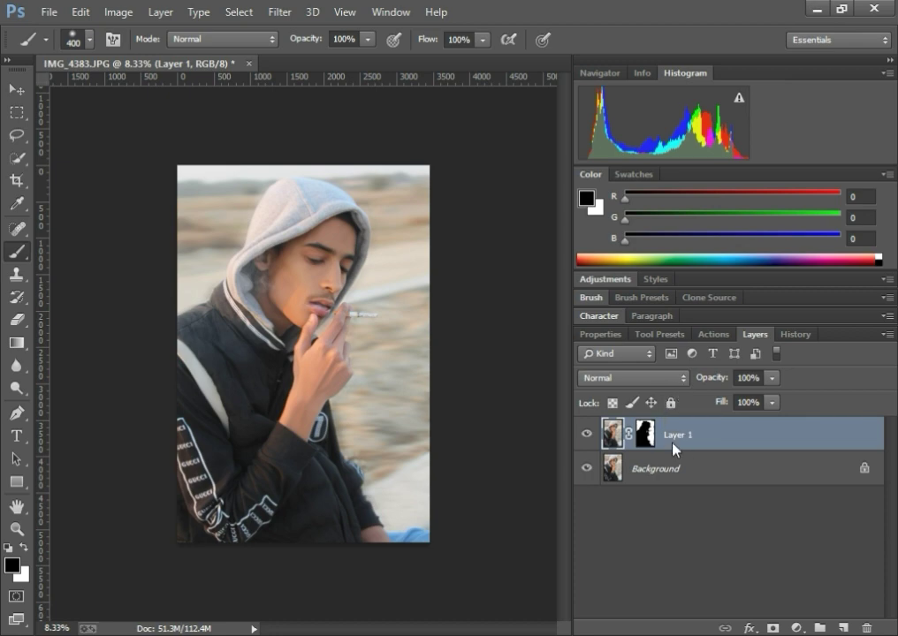
Merge Layer 1 down into the single Background layer
right_click(675, 445)
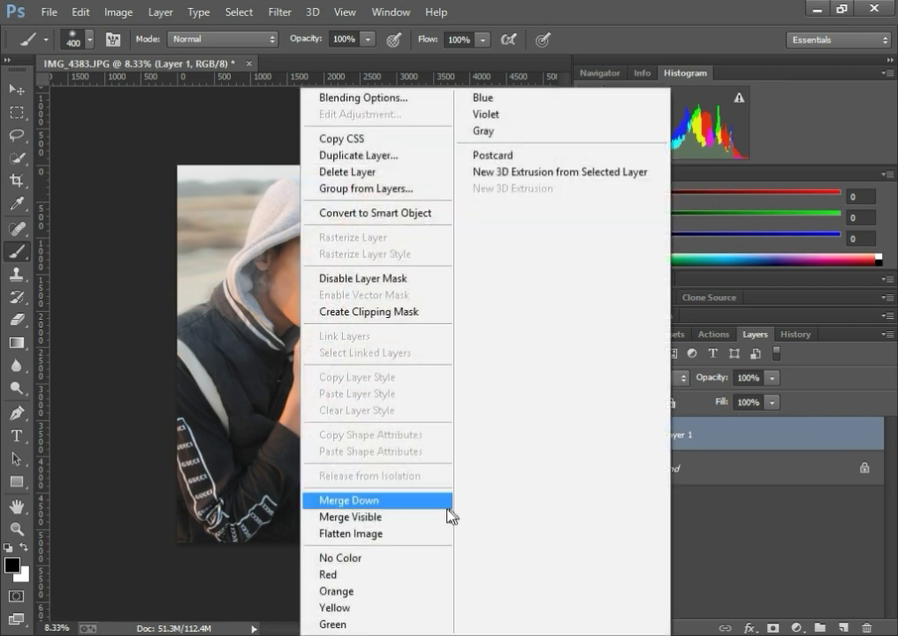
left_click(375, 534)
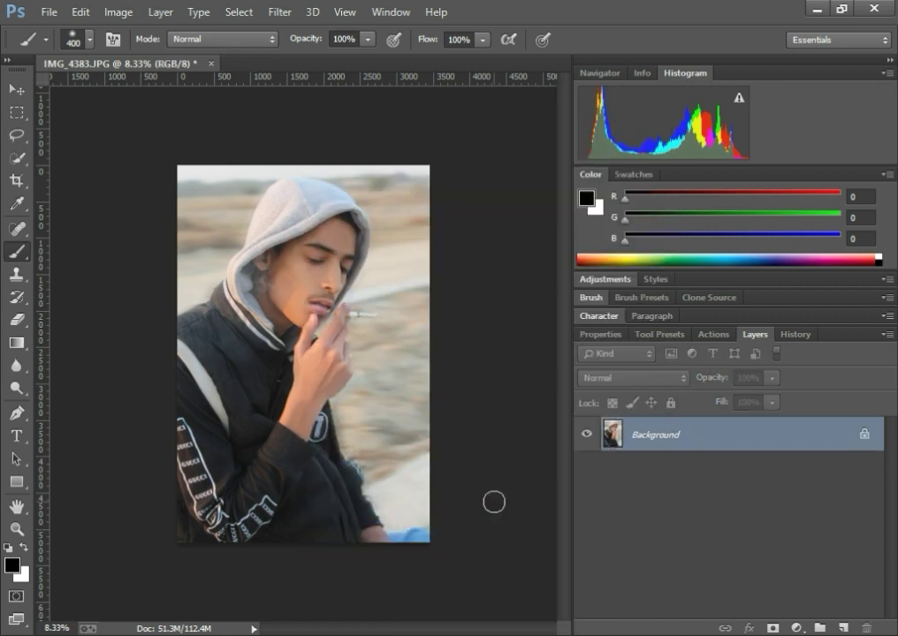
left_click(281, 12)
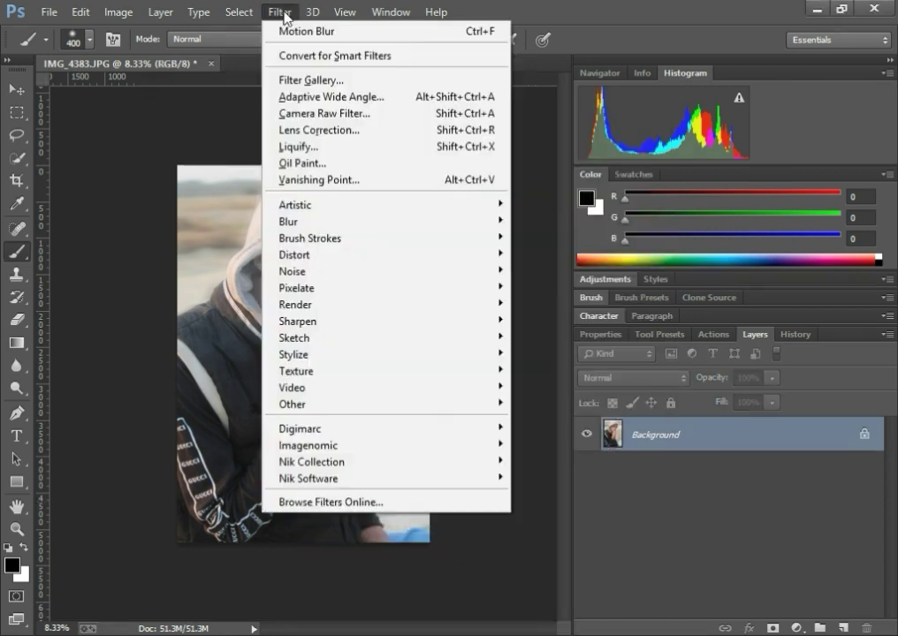
Apply the Camera Raw Filter using the 44.xmp settings loaded from the Desktop
left_click(301, 113)
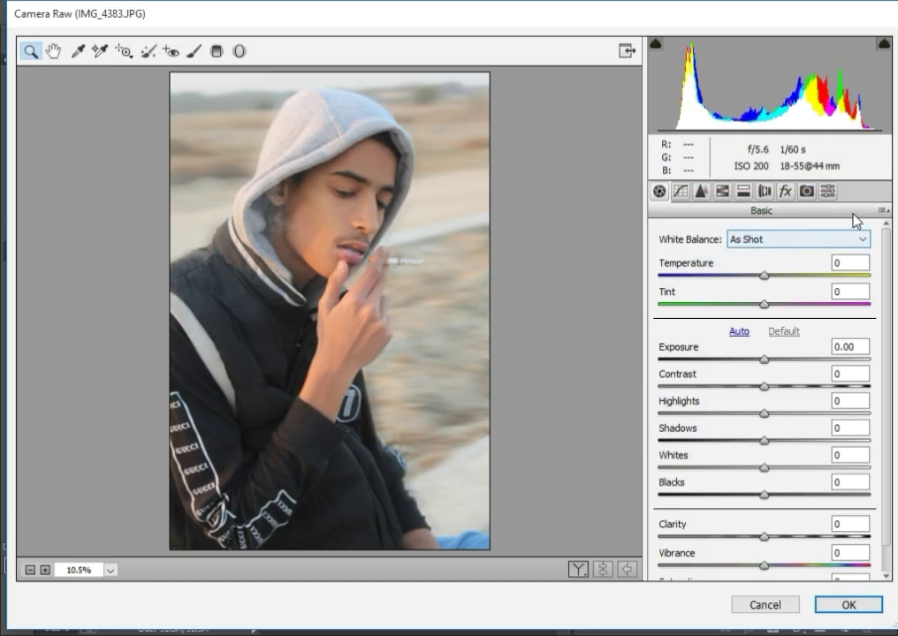
left_click(881, 212)
left_click(786, 378)
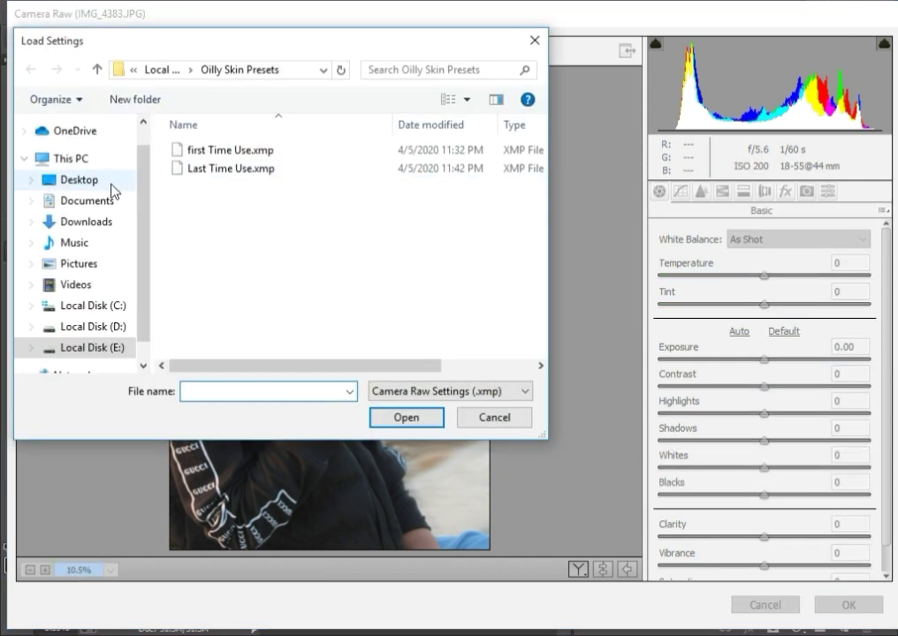
left_click(95, 180)
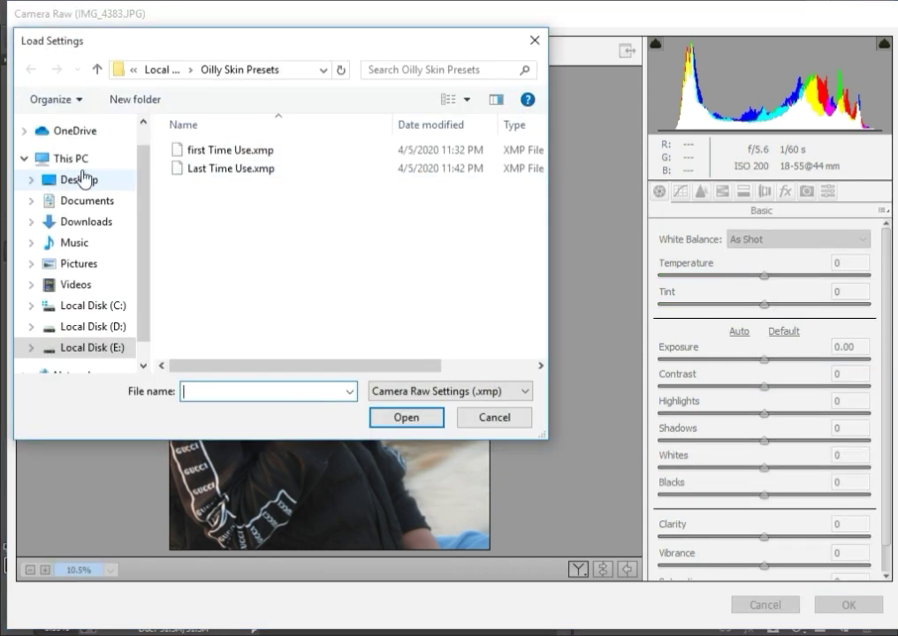
double_click(234, 163)
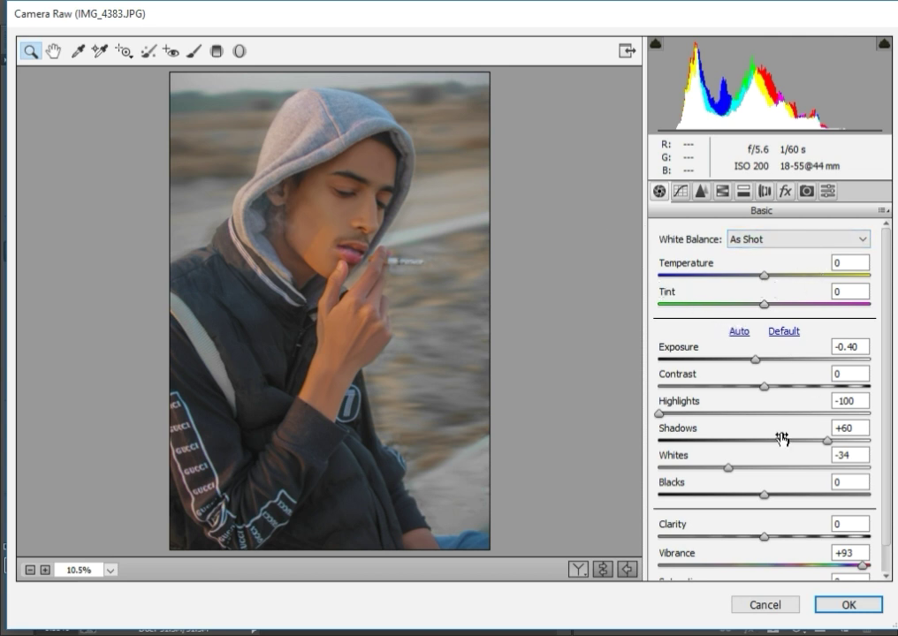
left_click(844, 610)
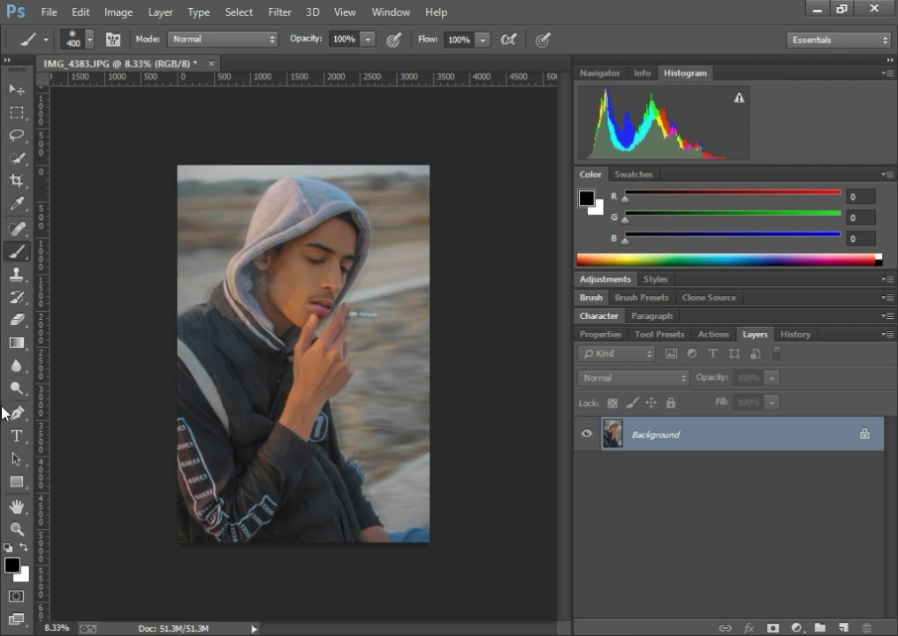
Duplicate the graded photo to a new layer and dodge the bridge of the nose at 50% exposure
left_click(16, 387)
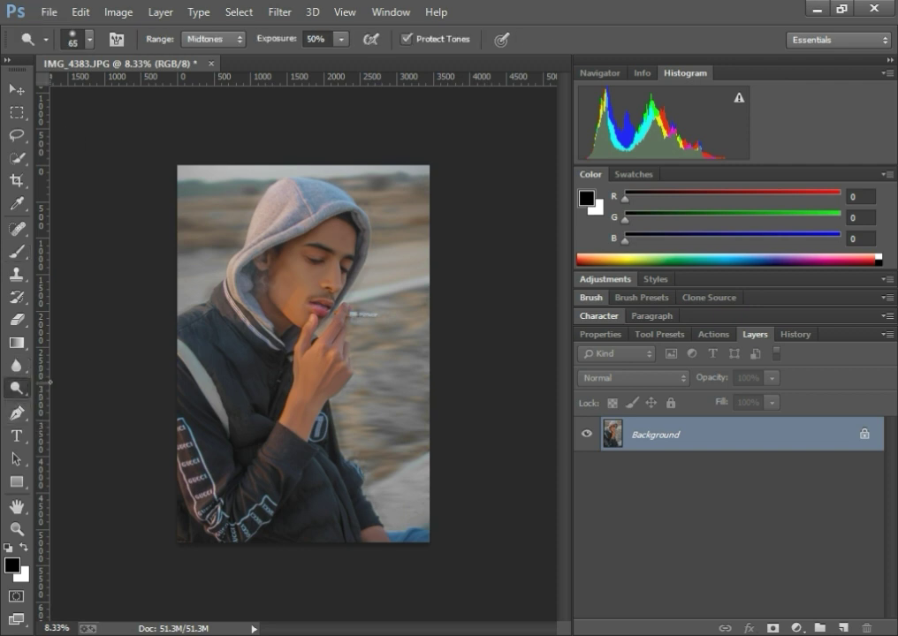
key("ctrl+j")
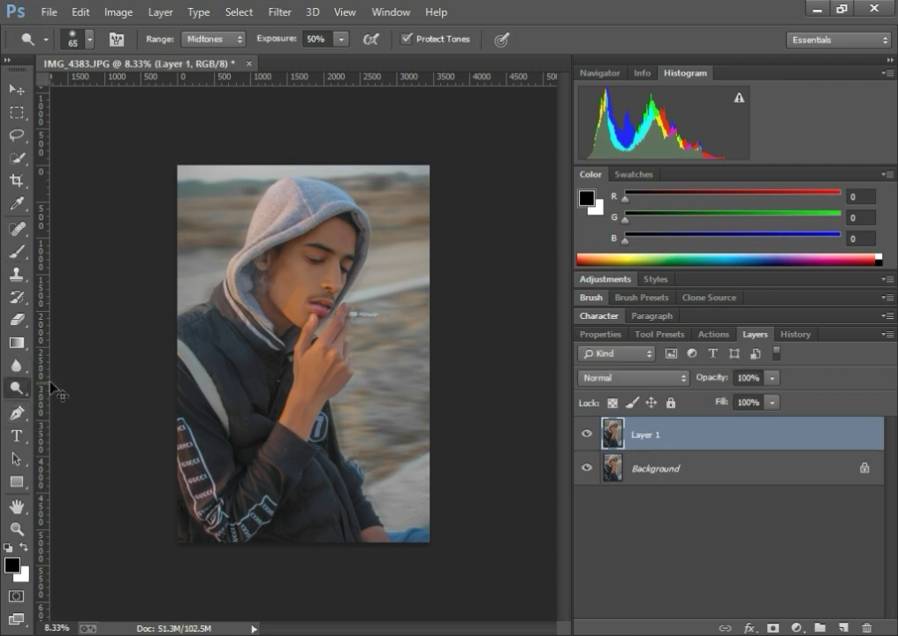
key("ctrl+plus")
key("ctrl+plus")
key("ctrl+plus")
key("ctrl+plus")
key("ctrl+plus")
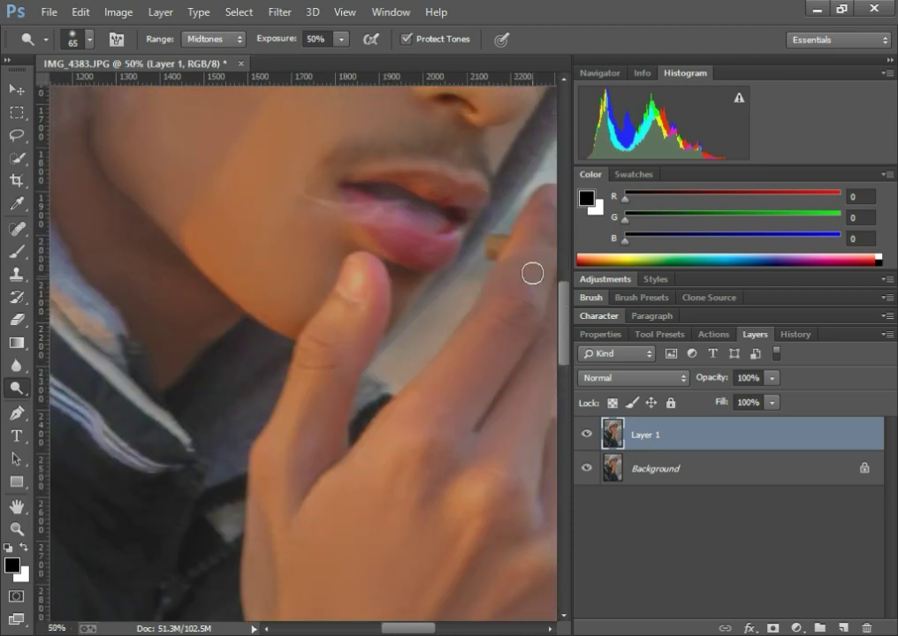
scroll(532, 265, "up", 3)
scroll(532, 265, "up", 3)
scroll(537, 265, "up", 4)
scroll(523, 484, "up", 1)
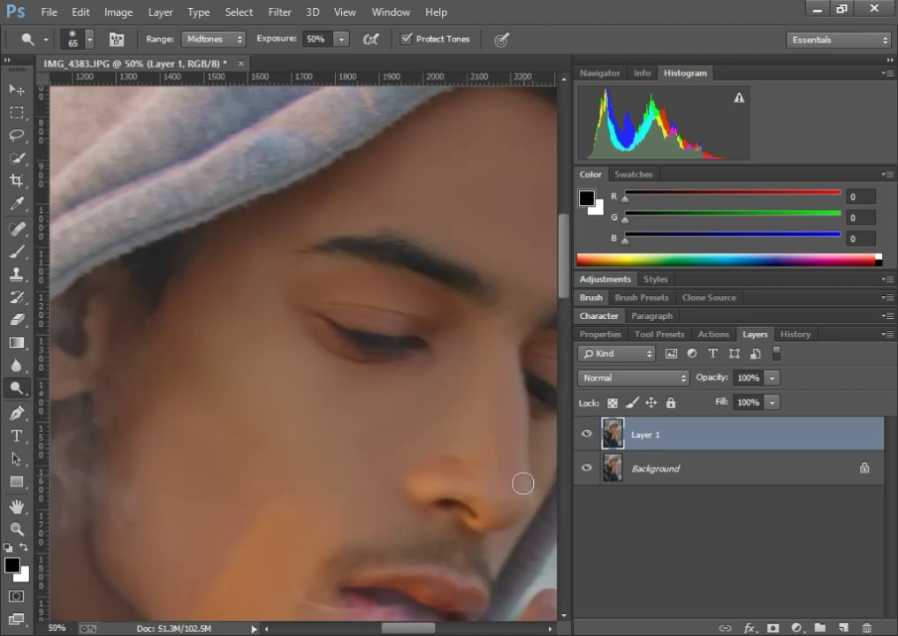
mouse_move(429, 629)
left_mouse_down()
mouse_move(445, 629)
mouse_move(427, 629)
left_mouse_up()
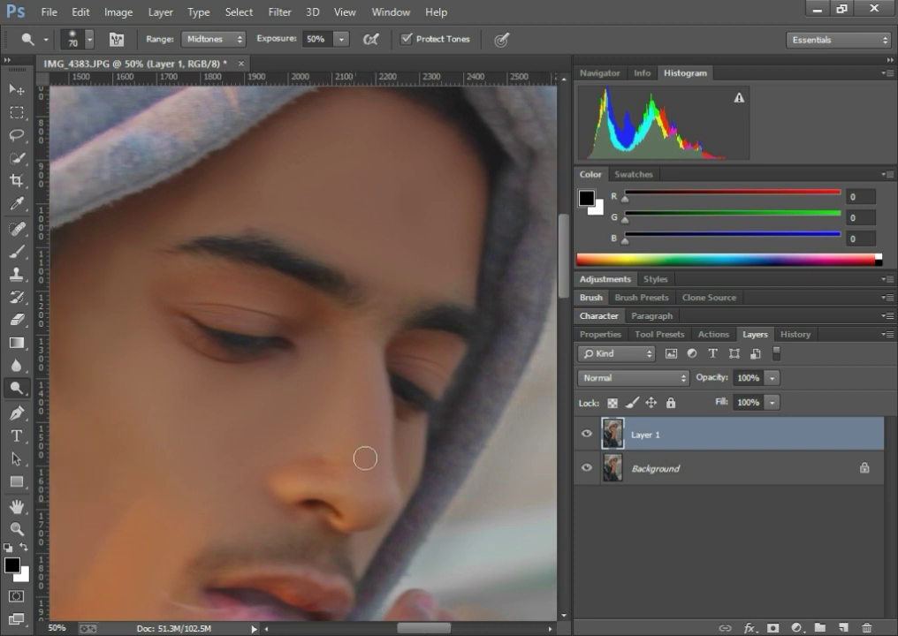
mouse_move(369, 373)
left_mouse_down()
mouse_move(372, 491)
mouse_move(363, 371)
left_mouse_up()
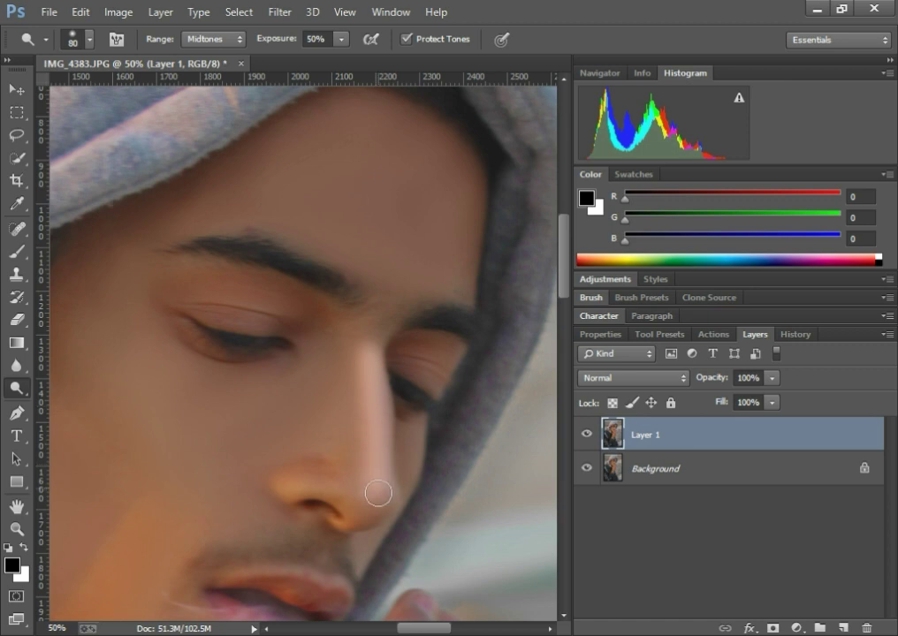
Set Layer 1 opacity to 39% and shrink the dodge brush to 30
left_click(771, 378)
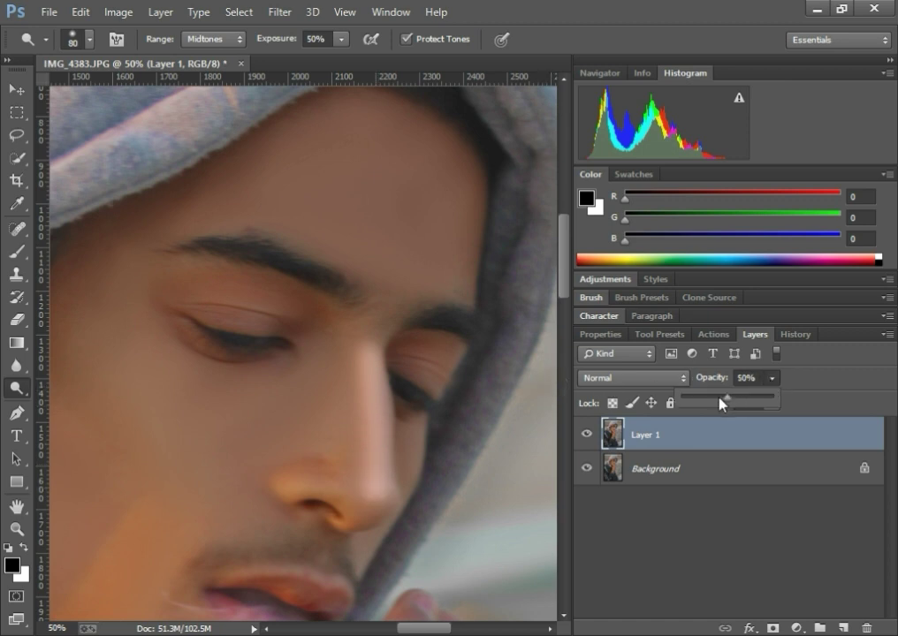
left_click_drag(722, 403, 708, 402)
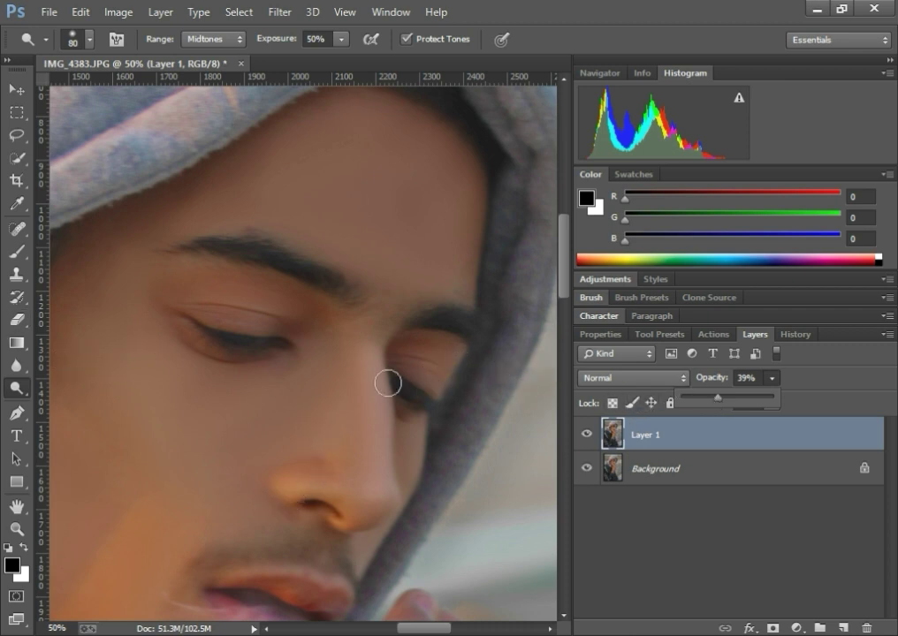
key("bracketleft")
key("bracketleft")
key("bracketleft")
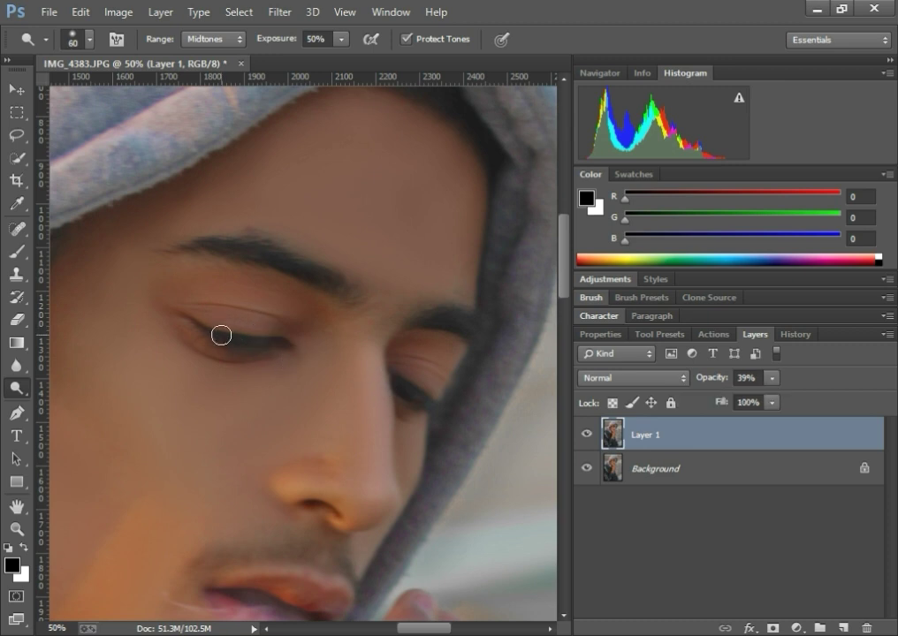
key("bracketleft")
key("bracketleft")
key("ctrl+minus")
key("ctrl+minus")
key("ctrl+minus")
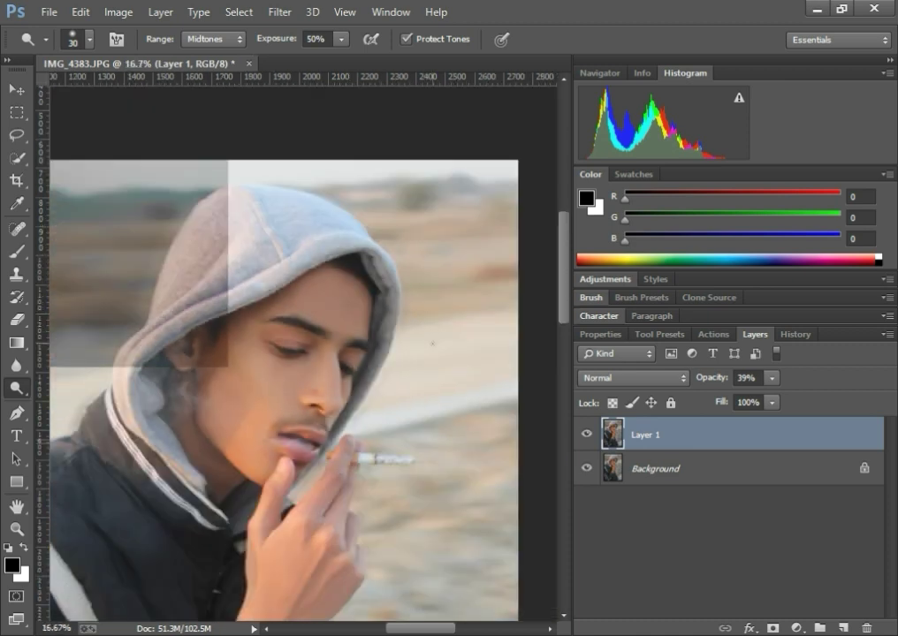
key("ctrl+minus")
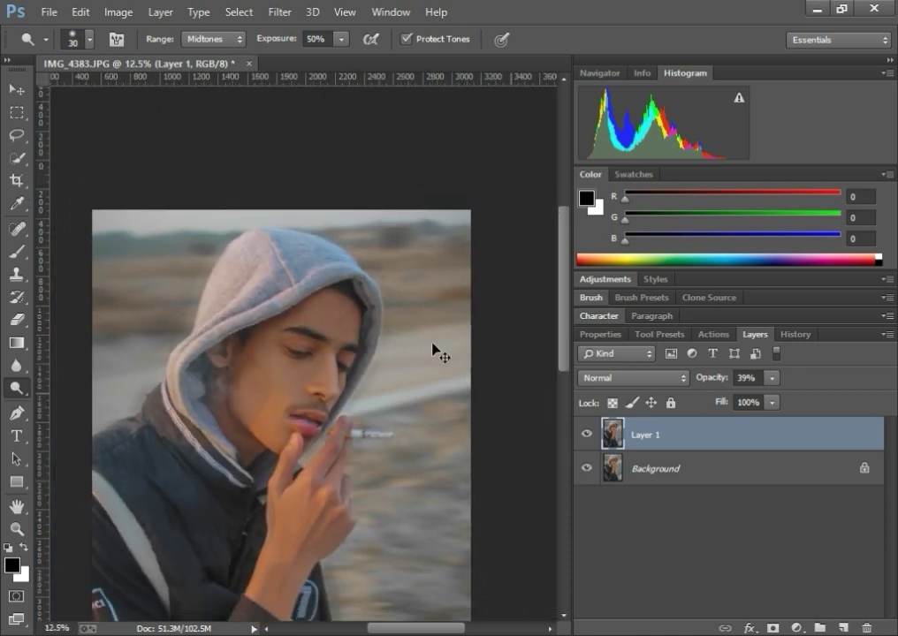
key("ctrl+minus")
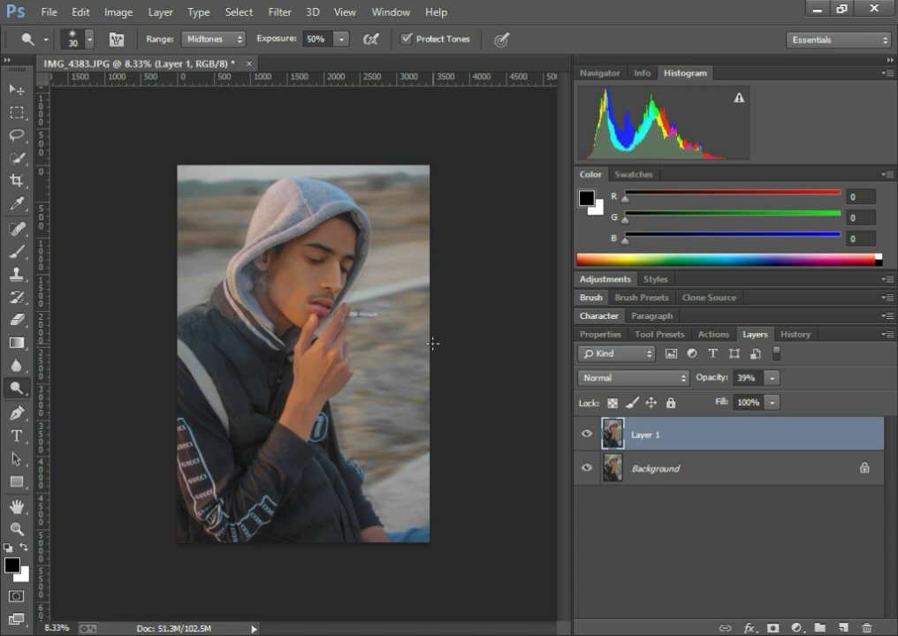